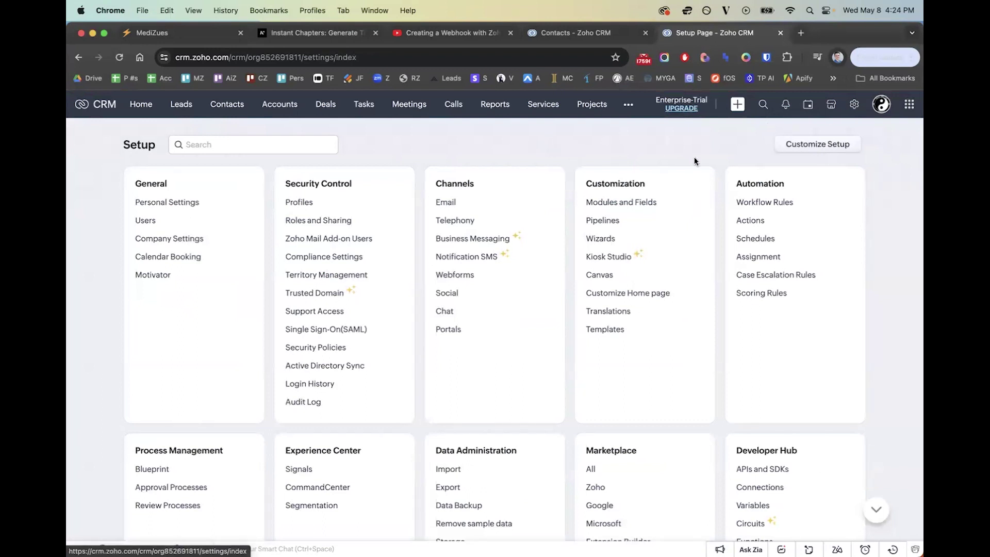
Create a new workflow rule for the Contacts module named "I love MediZues"
click(758, 204)
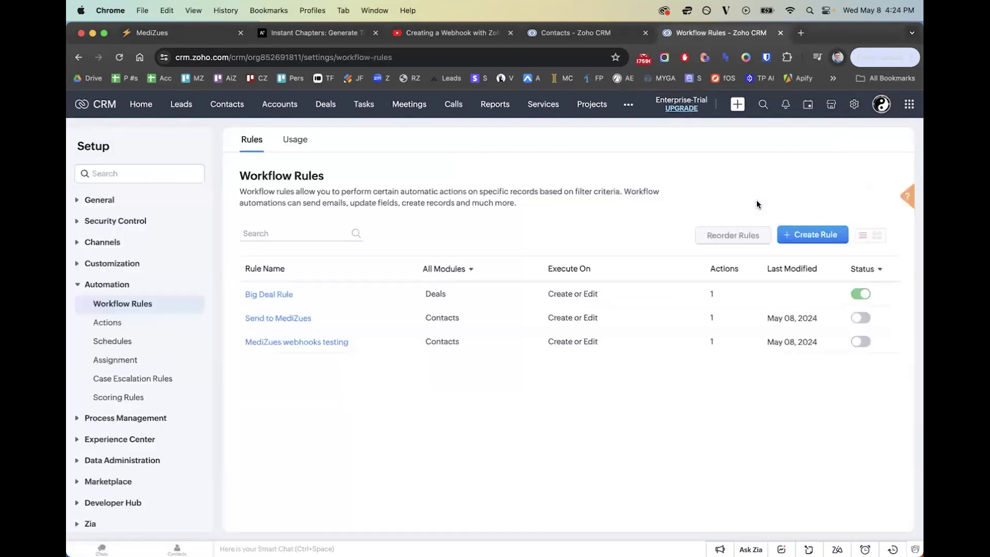
click(801, 240)
click(497, 149)
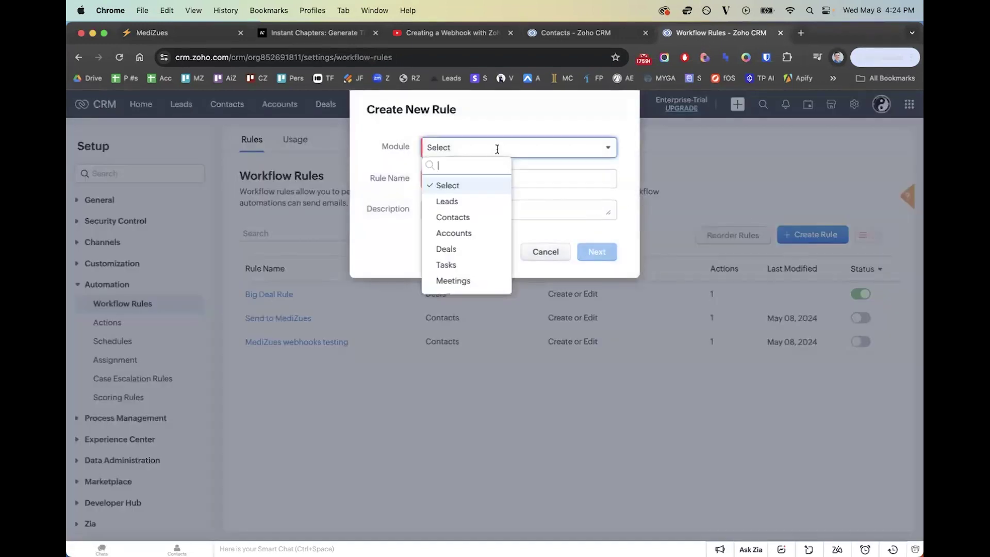
click(467, 218)
click(456, 176)
click(456, 176)
text(I love Medi)
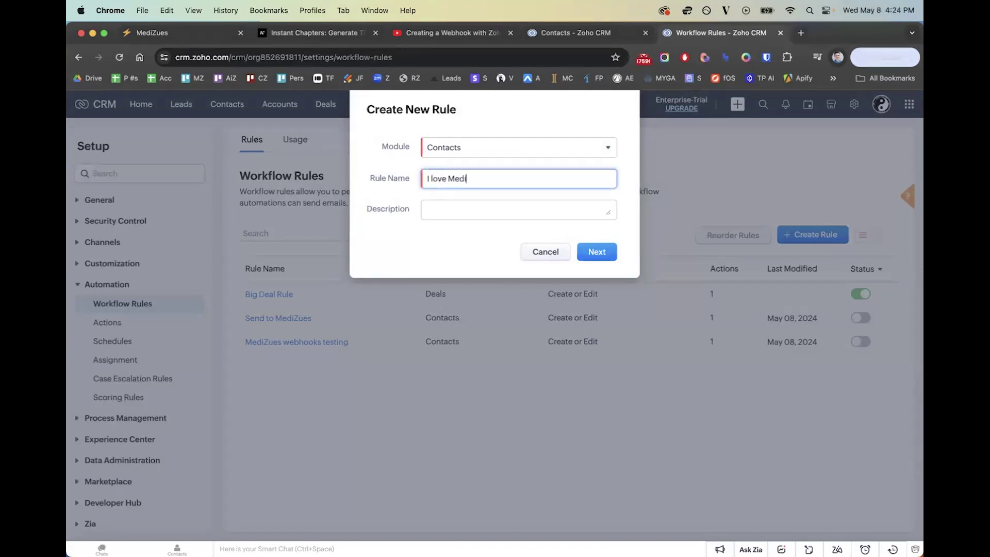
text(Zues)
click(593, 251)
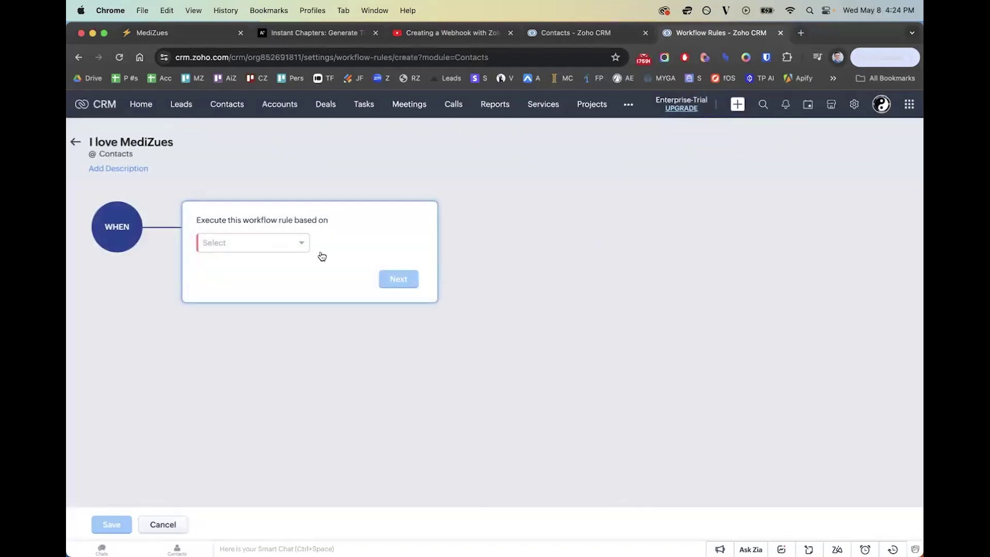
Set the rule to run on the record action Create or Edit and apply it to All Contacts
click(256, 250)
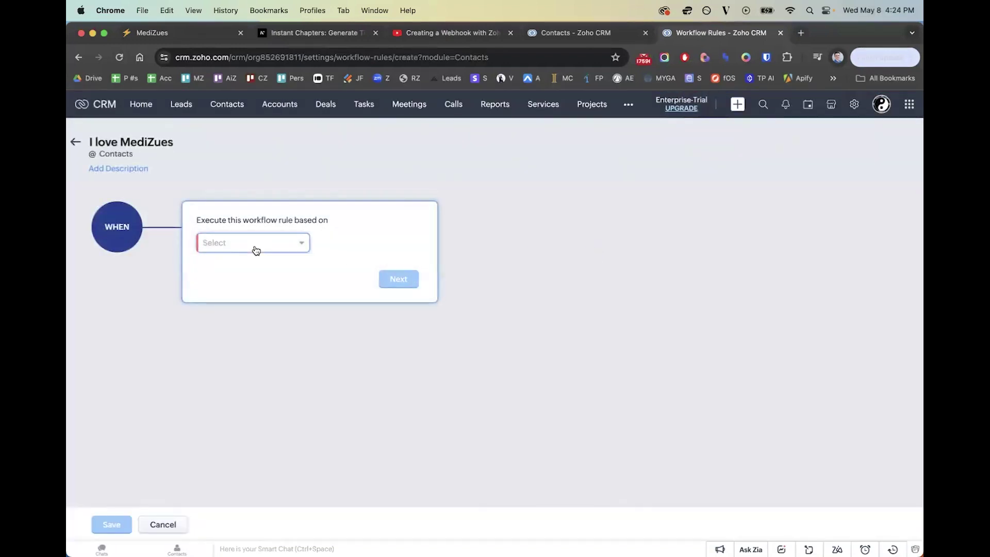
click(259, 265)
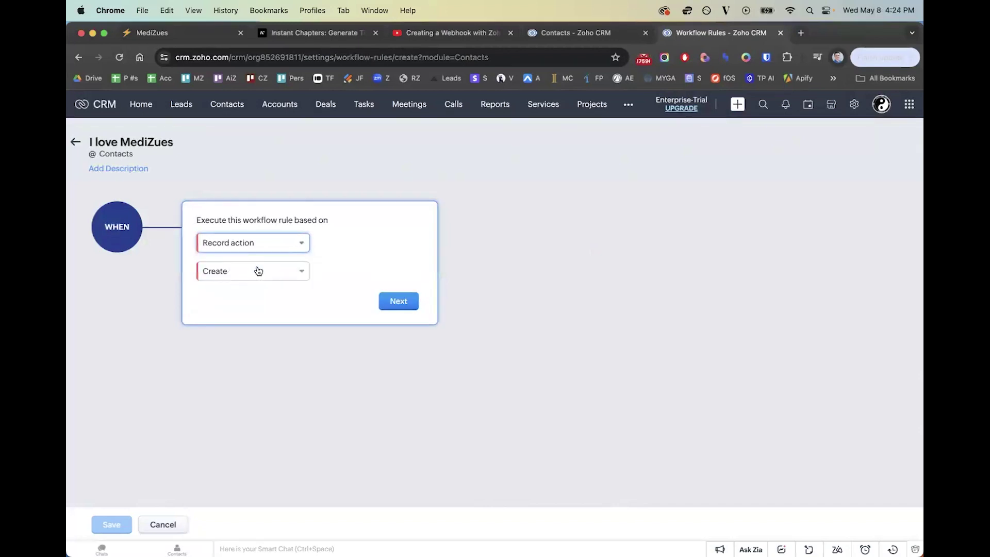
click(260, 277)
click(261, 312)
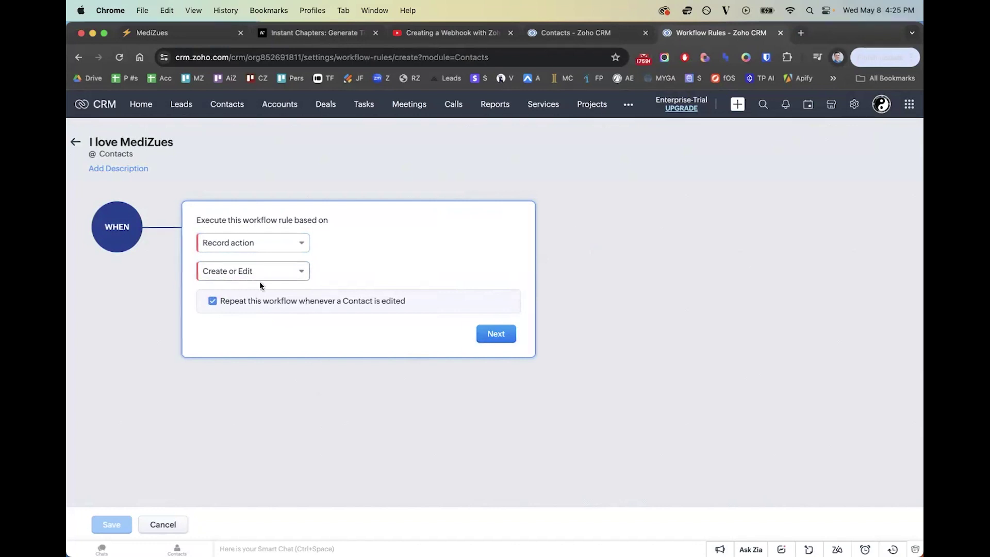
click(486, 335)
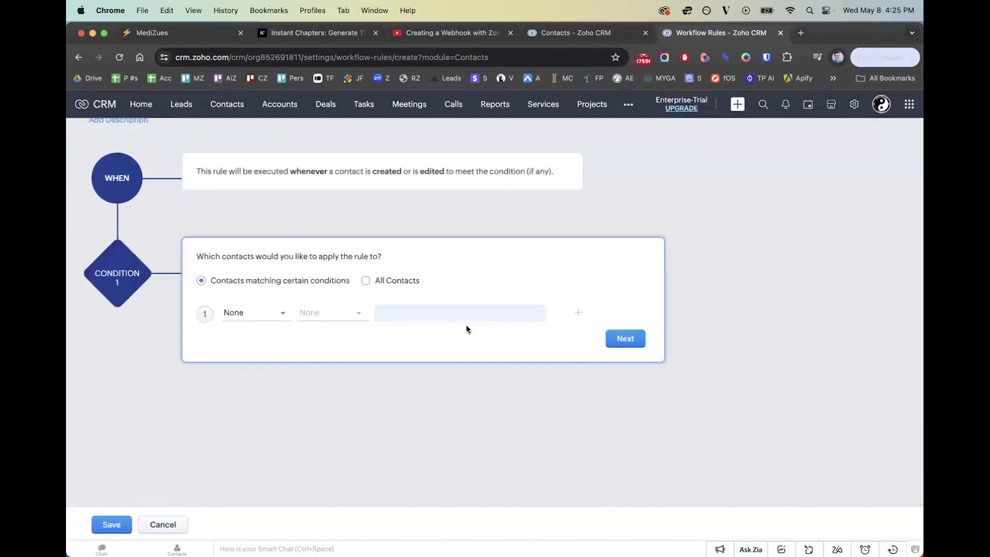
click(365, 286)
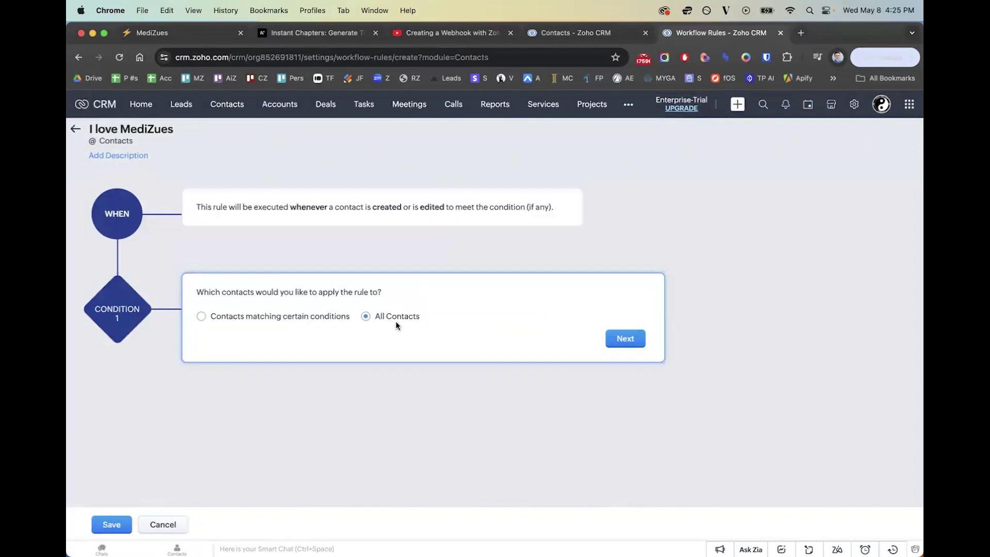
click(633, 338)
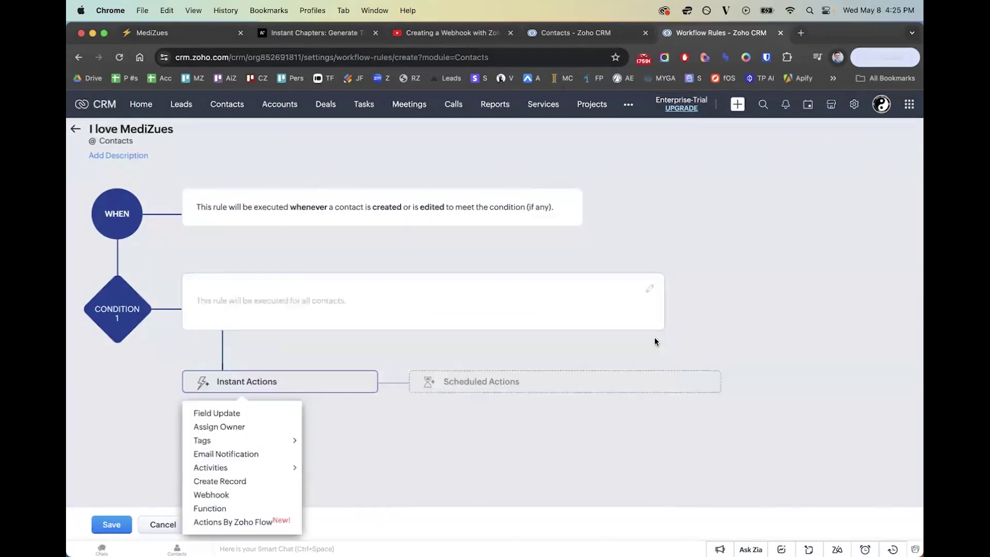
Add a new webhook as the rule's instant action and name it "Send to MediZues"
click(219, 495)
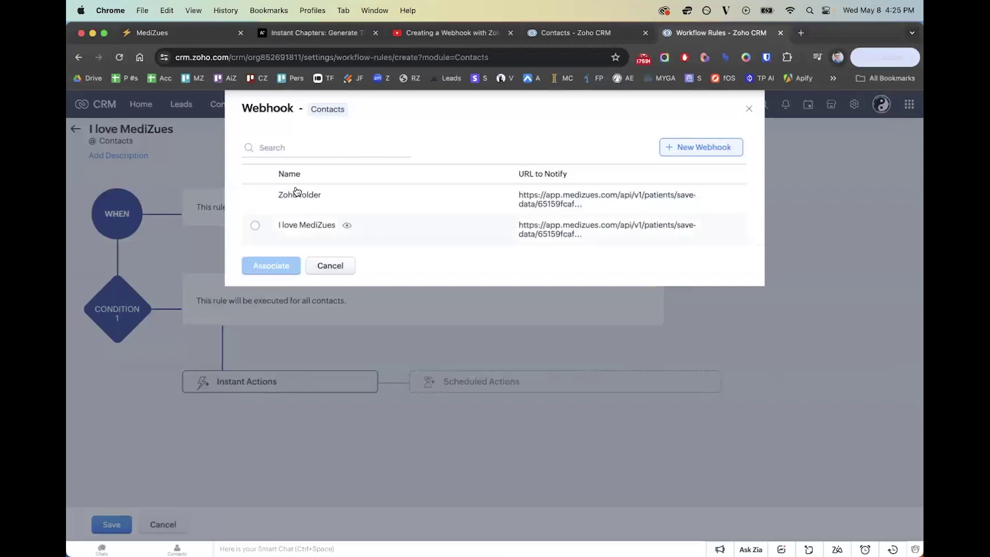
click(678, 148)
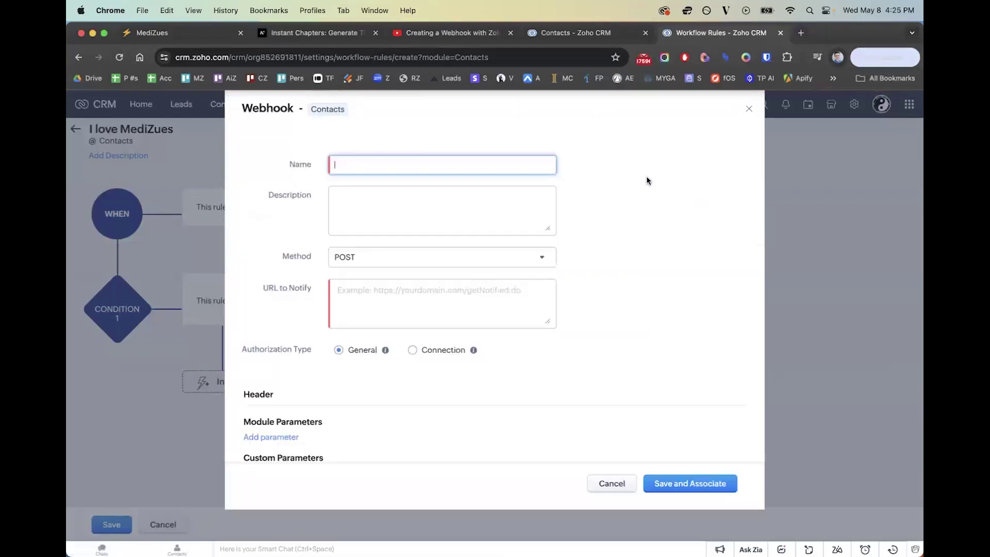
text(Send to MediZues)
Give the webhook a Raw JSON body mapping "mbi" to "${Contacts.Medicare number}" and "dob" to "${Contacts.Birthdate}"
scroll(645, 238, down, 3)
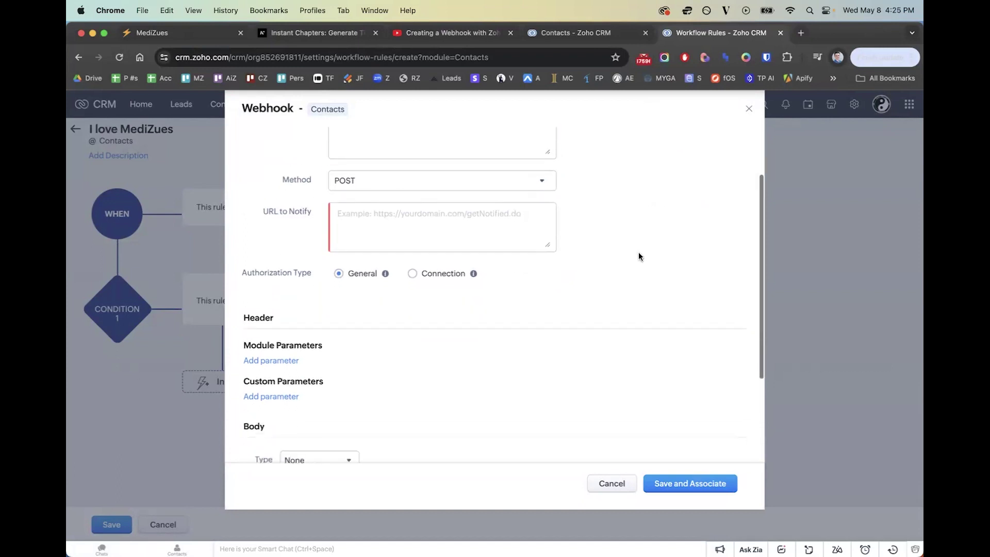
scroll(638, 257, down, 5)
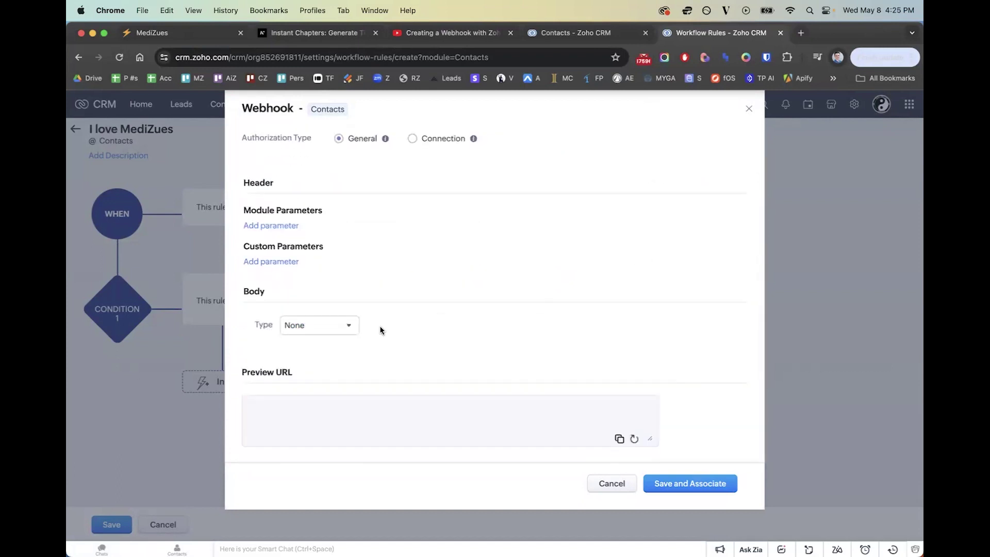
click(320, 332)
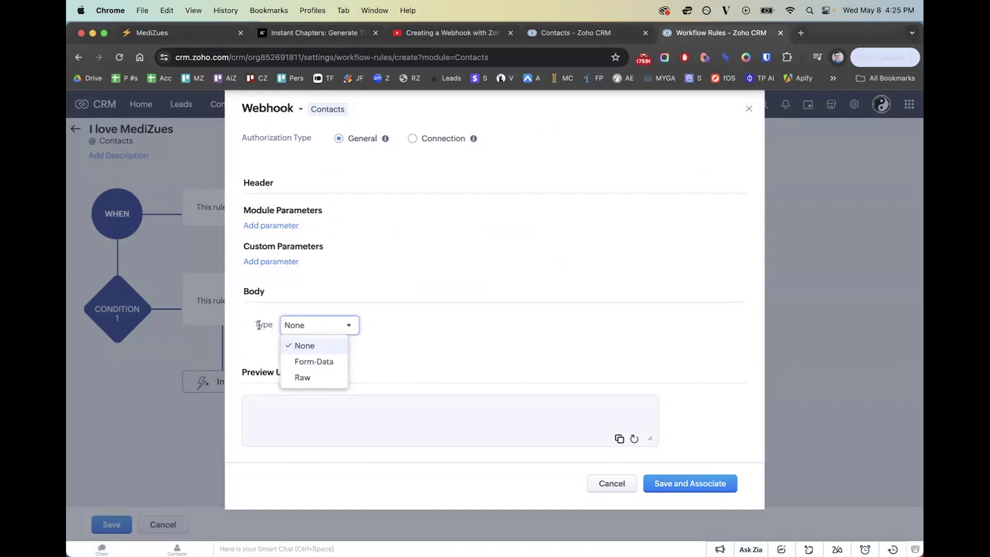
click(310, 378)
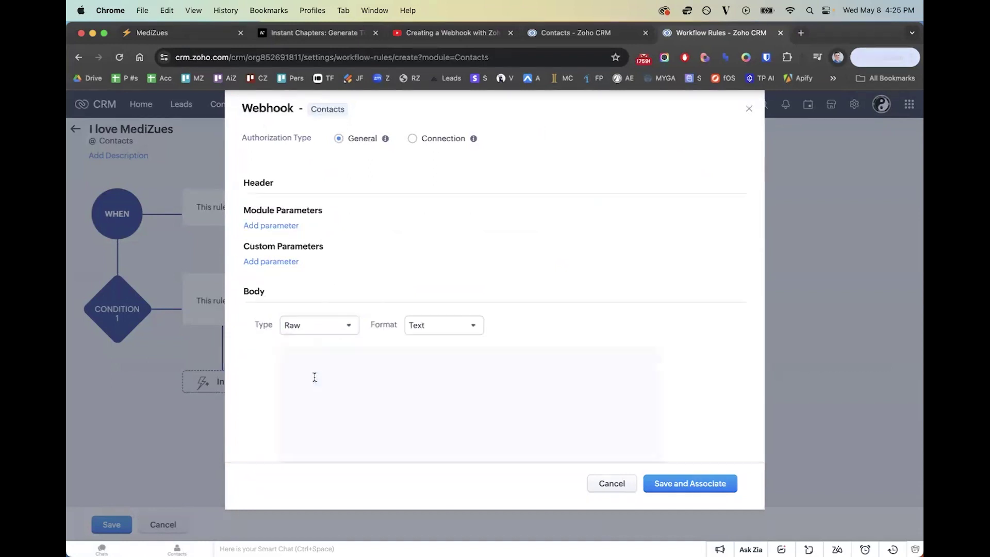
click(441, 327)
click(430, 362)
click(457, 373)
text({ "mbi":"${Contacts.Medicare number}", "dob":"${Contacts.Birthdate}" })
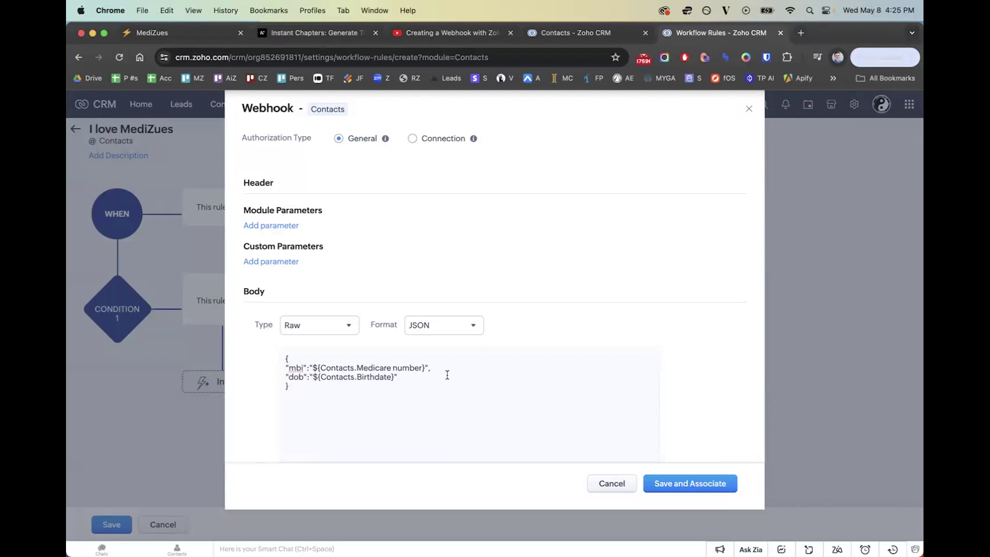
Switch to the MediZues dashboard and create a new folder named "Zoho"
scroll(559, 367, up, 5)
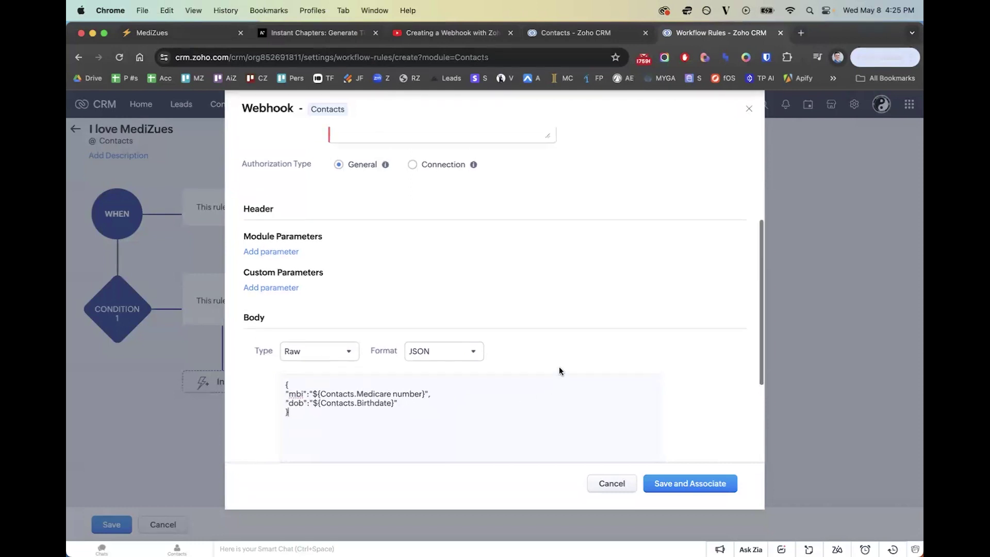
scroll(481, 417, down, 5)
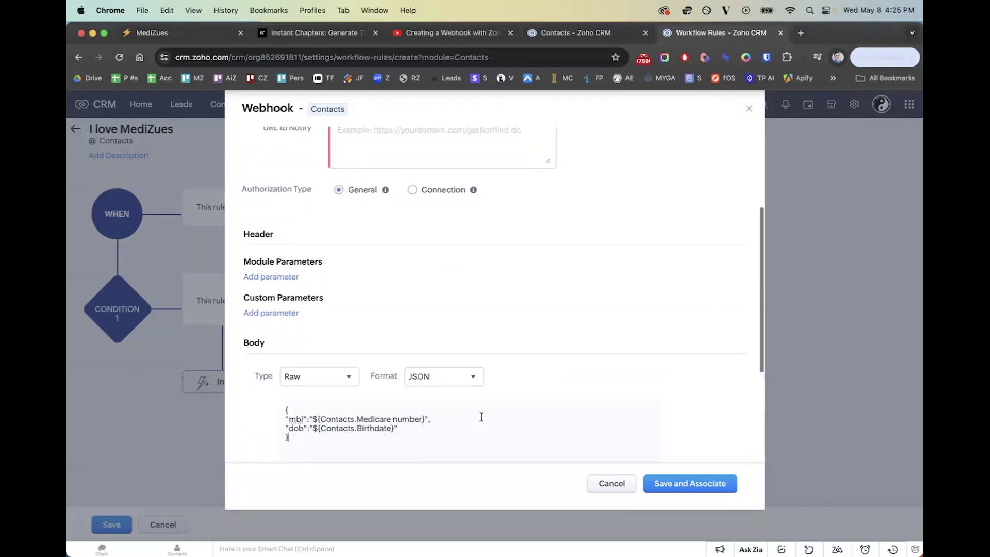
scroll(605, 338, up, 5)
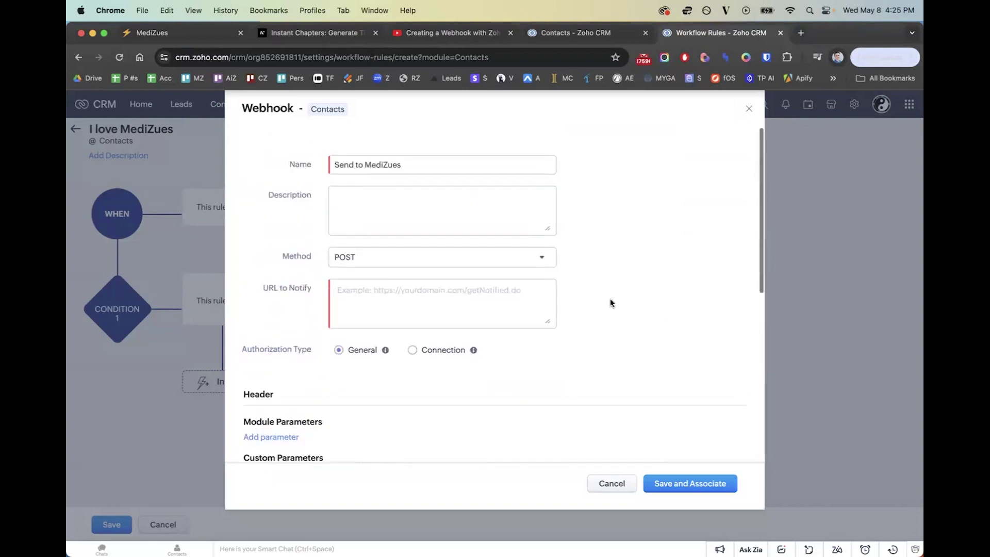
click(348, 284)
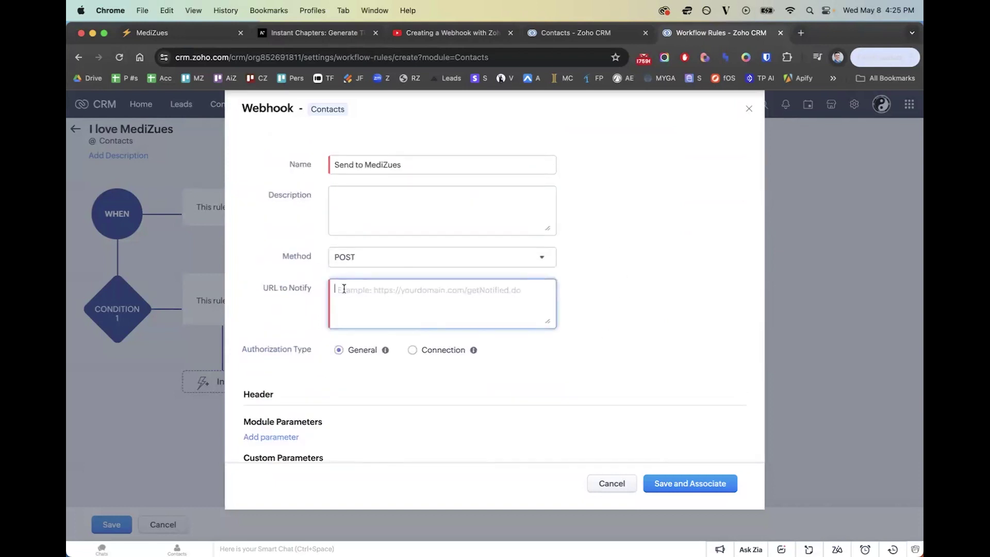
click(206, 35)
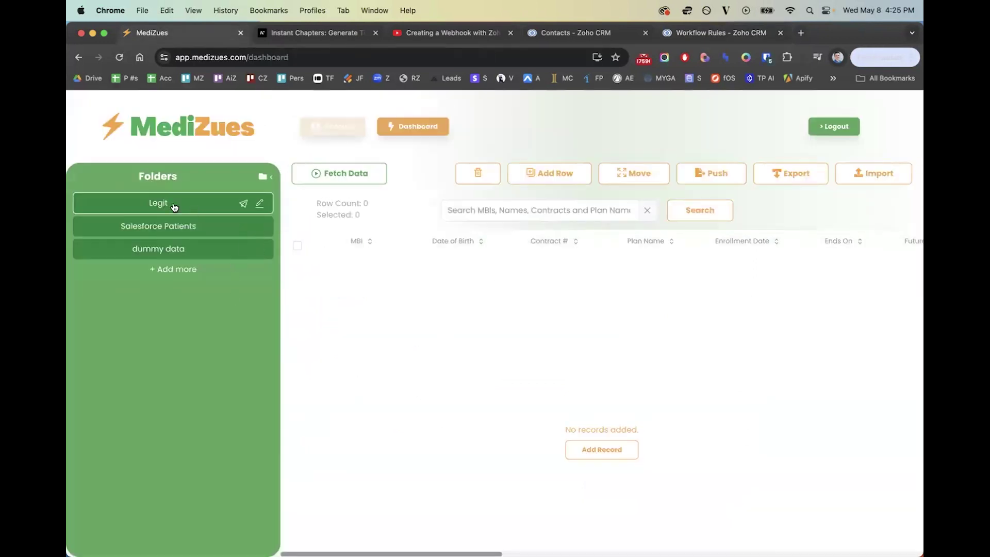
click(179, 270)
text(Zoho)
click(251, 277)
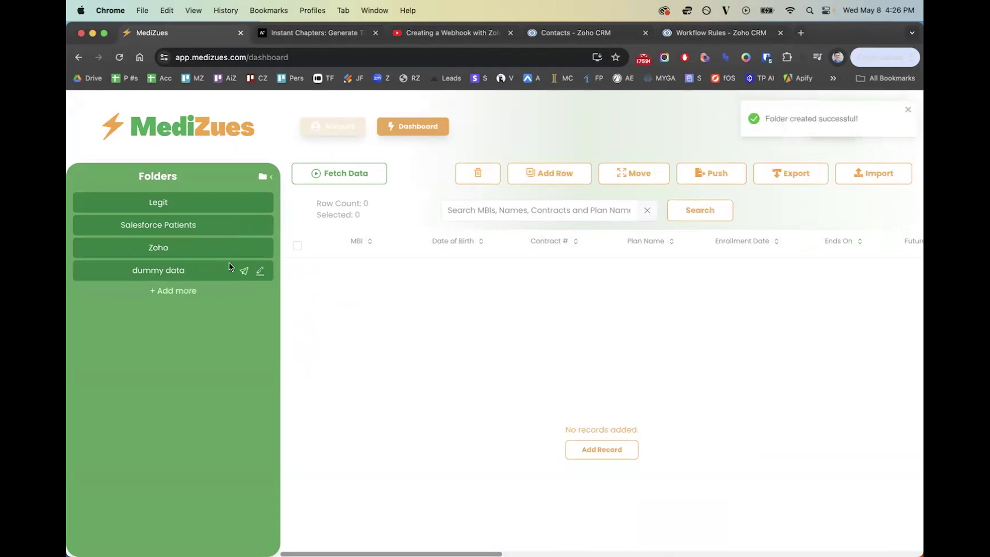
Copy the Zoho folder's webhook destination URL and paste it as the URL to Notify of the Zoho CRM webhook
click(244, 249)
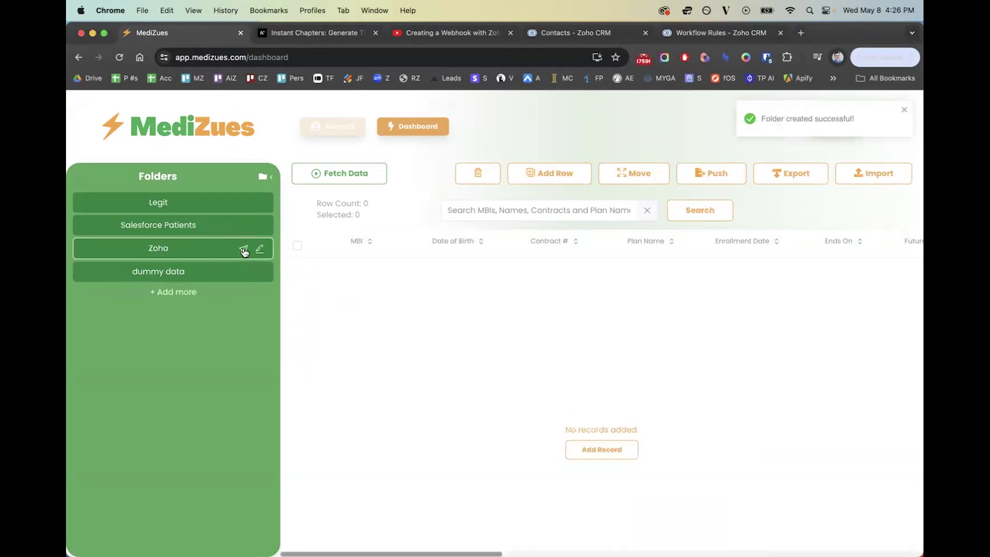
click(243, 251)
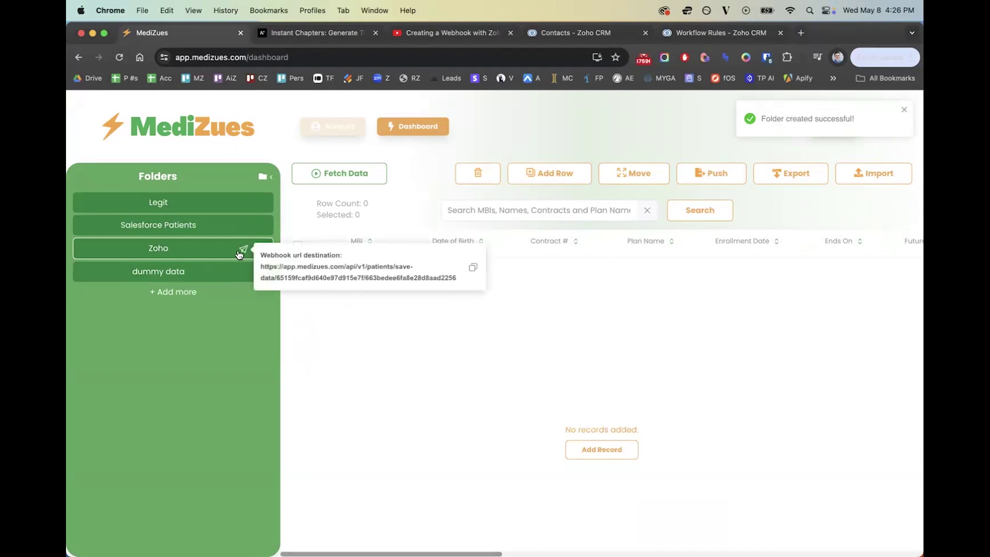
click(473, 267)
click(724, 35)
click(453, 302)
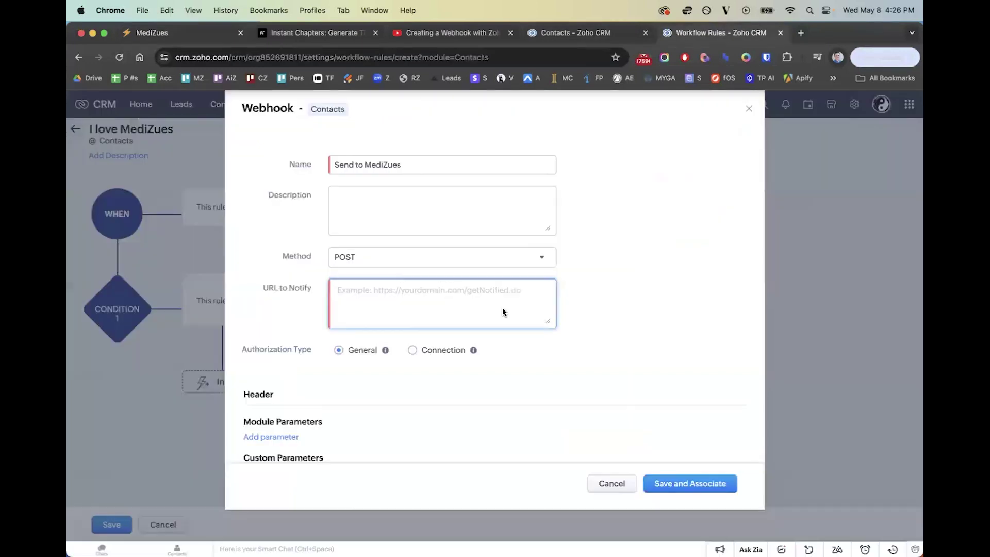
key(super+v)
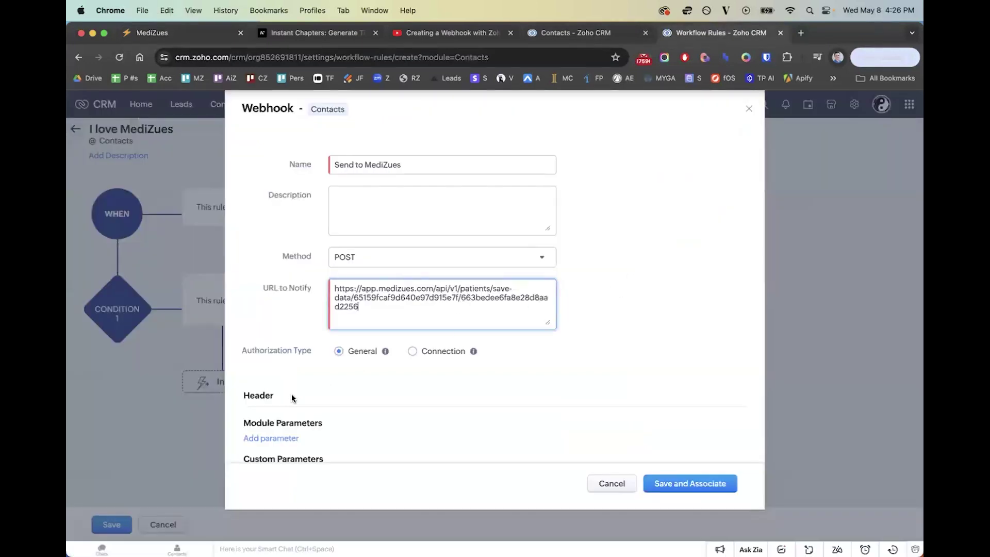
Add a custom header parameter to the webhook with the name "medizues-api-key"
scroll(283, 400, down, 3)
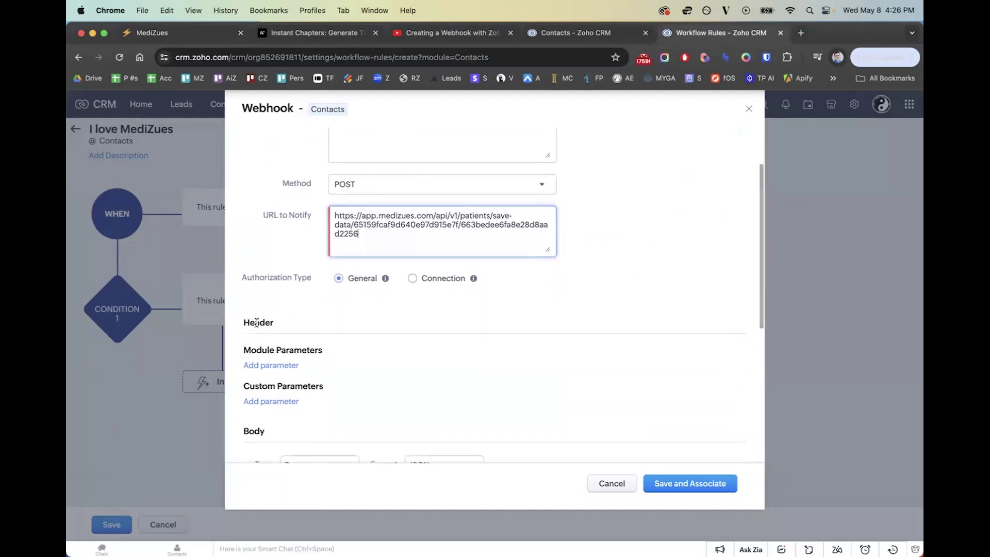
drag(250, 323, 255, 323)
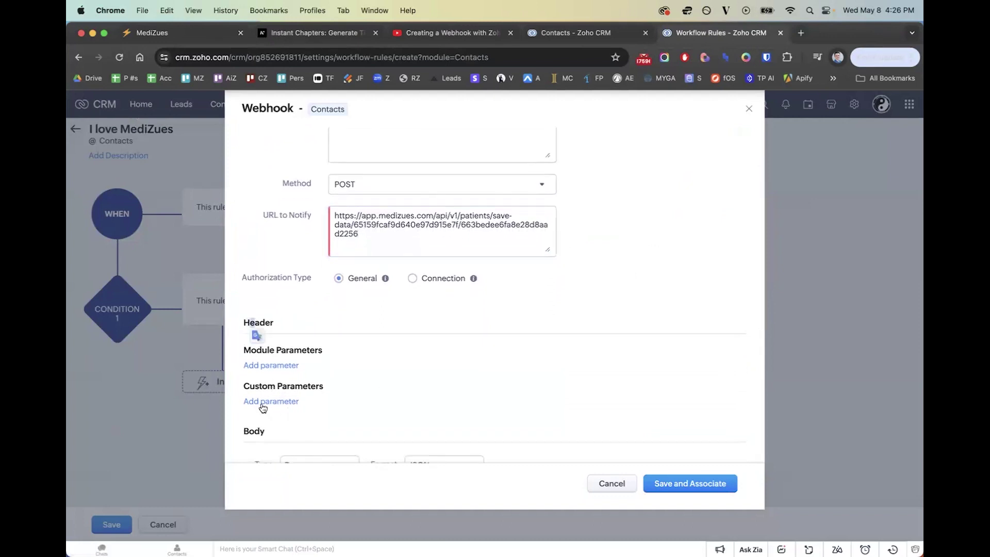
drag(244, 388, 318, 412)
click(321, 416)
click(272, 402)
click(281, 422)
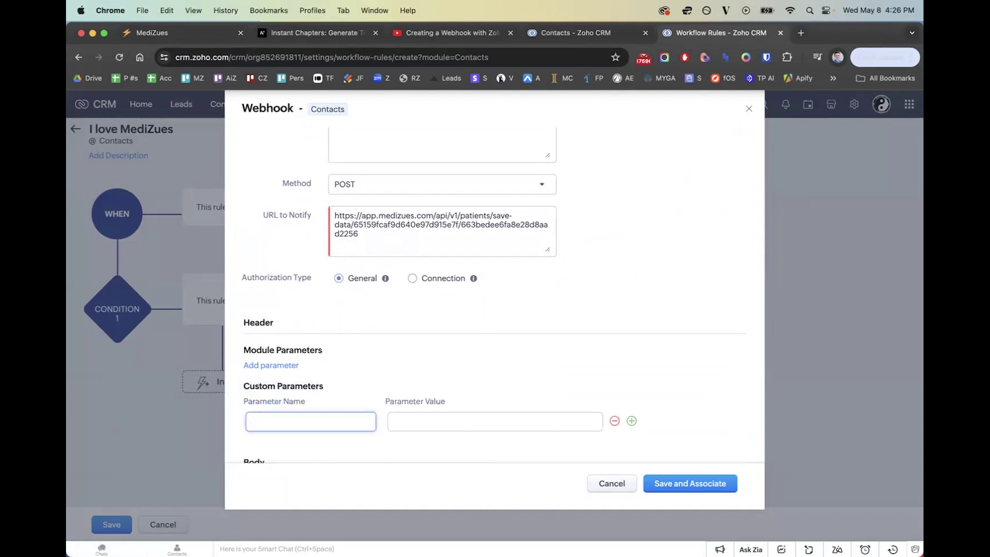
text(medizues-api-key)
scroll(351, 412, down, 1)
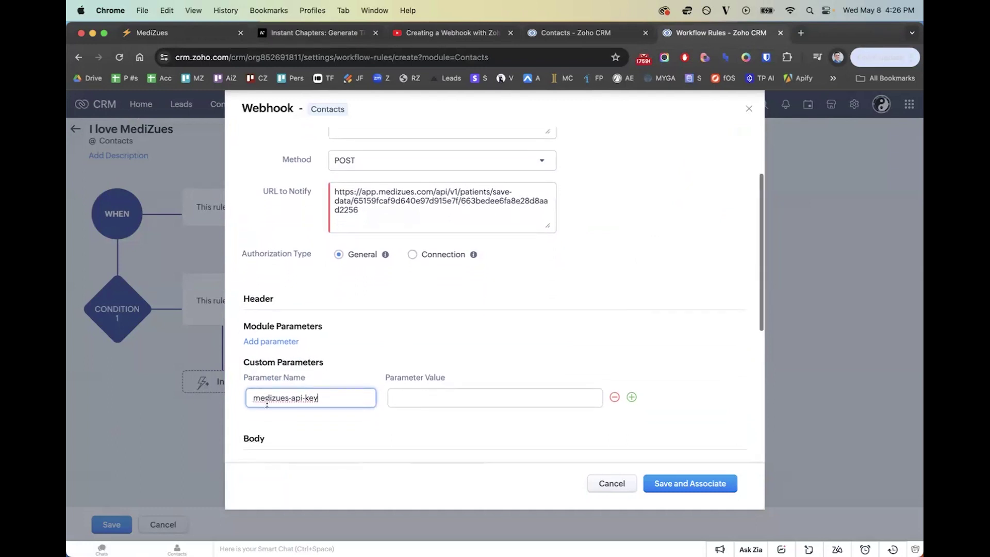
key(super+a)
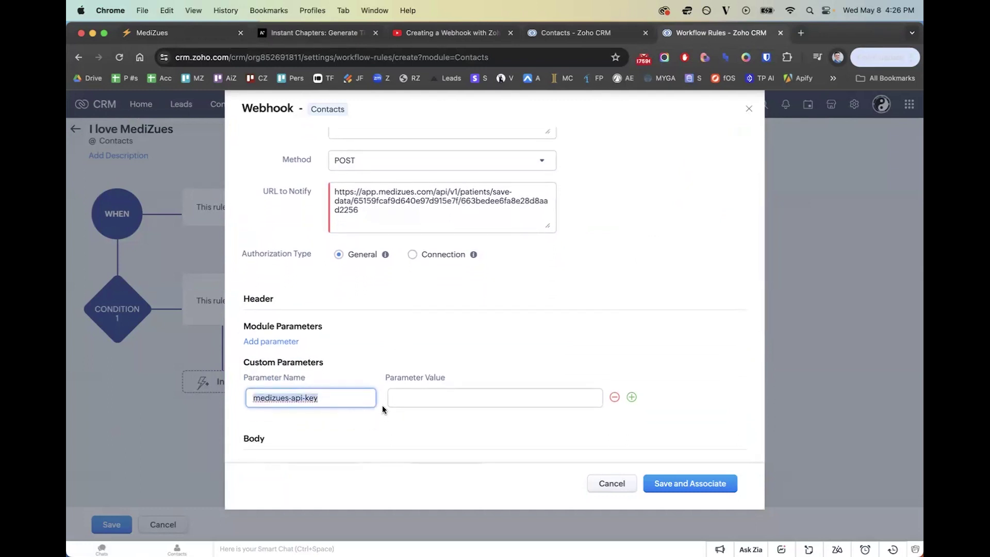
click(382, 406)
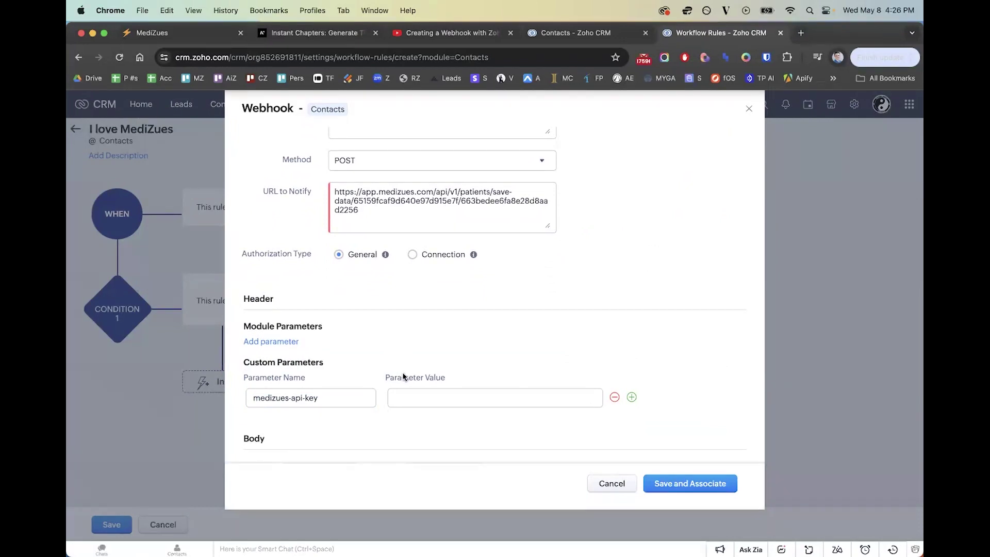
Copy the API key from the MediZues account page and paste it as the value of the webhook's "medizues-api-key" header parameter
click(433, 396)
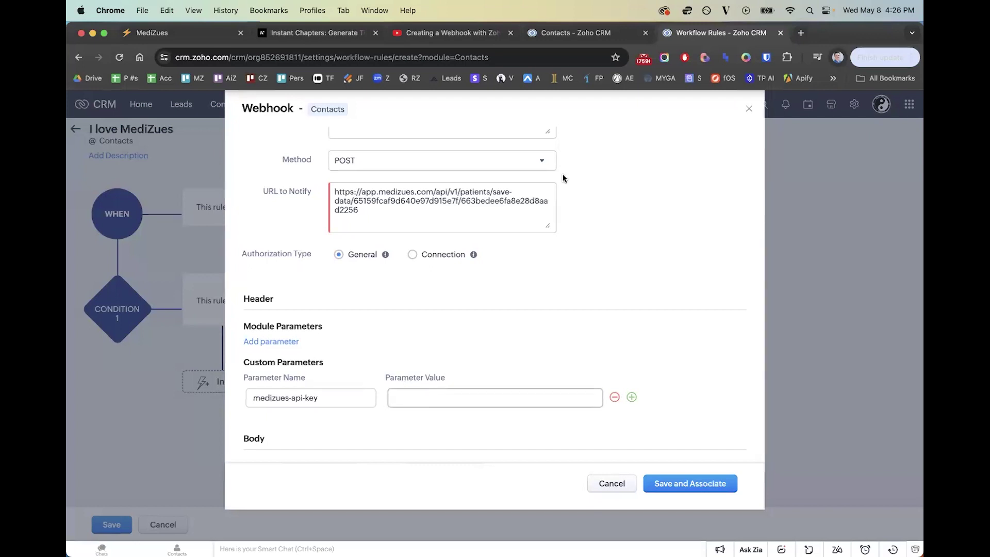
key(super+1)
click(336, 132)
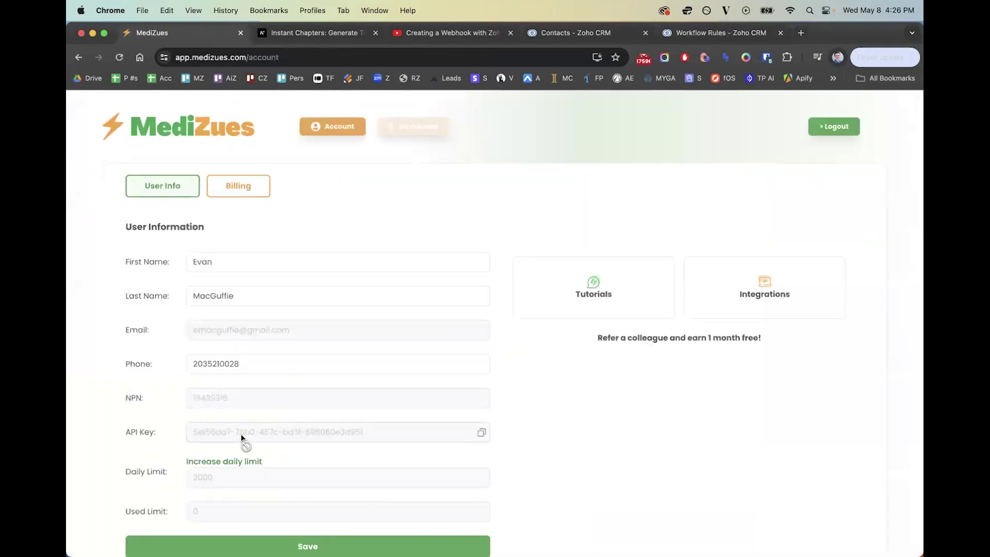
click(482, 433)
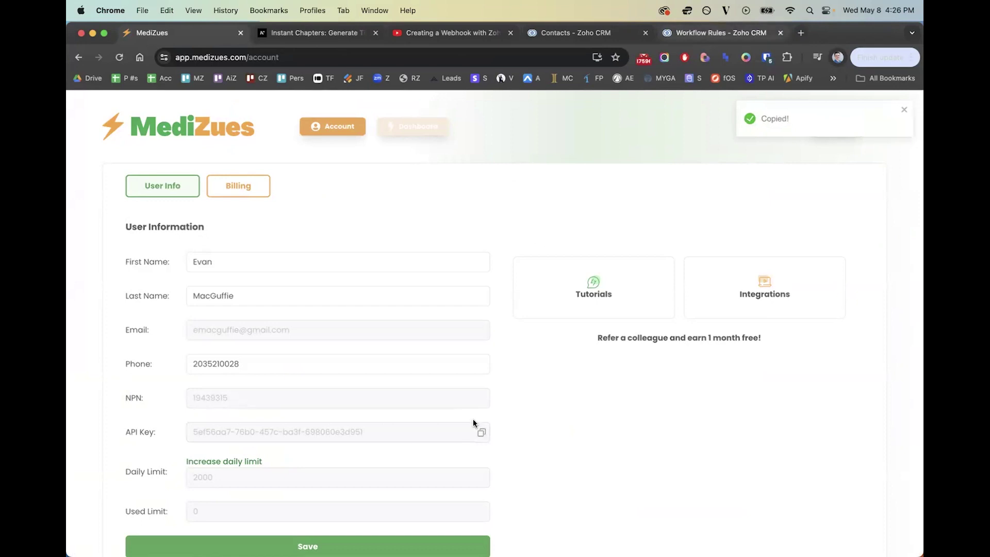
key(ctrl+shift+Tab)
key(super+v)
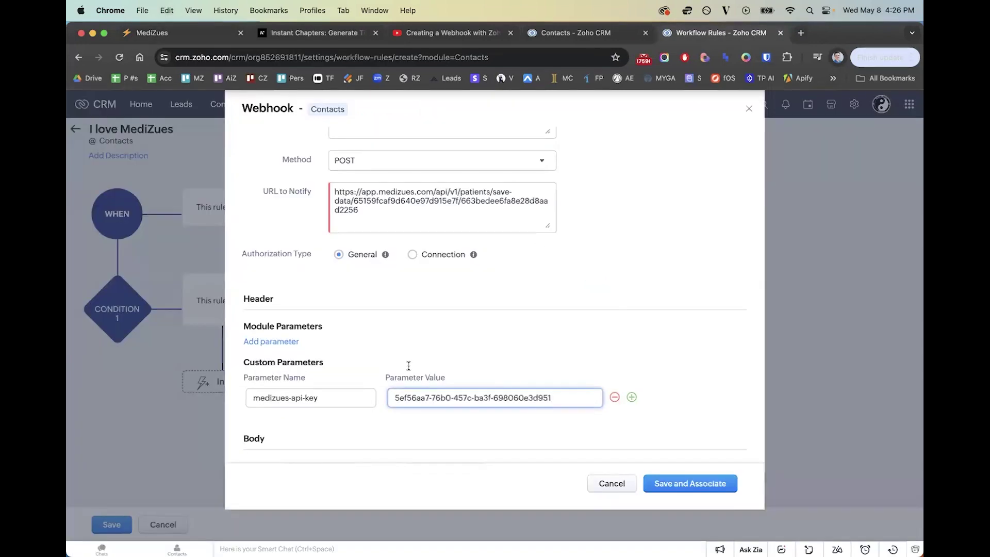
Examine the webhook's JSON body, checking the "mbi" and "dob" keys and the contact field name inside the mbi merge field
scroll(407, 366, down, 5)
click(296, 362)
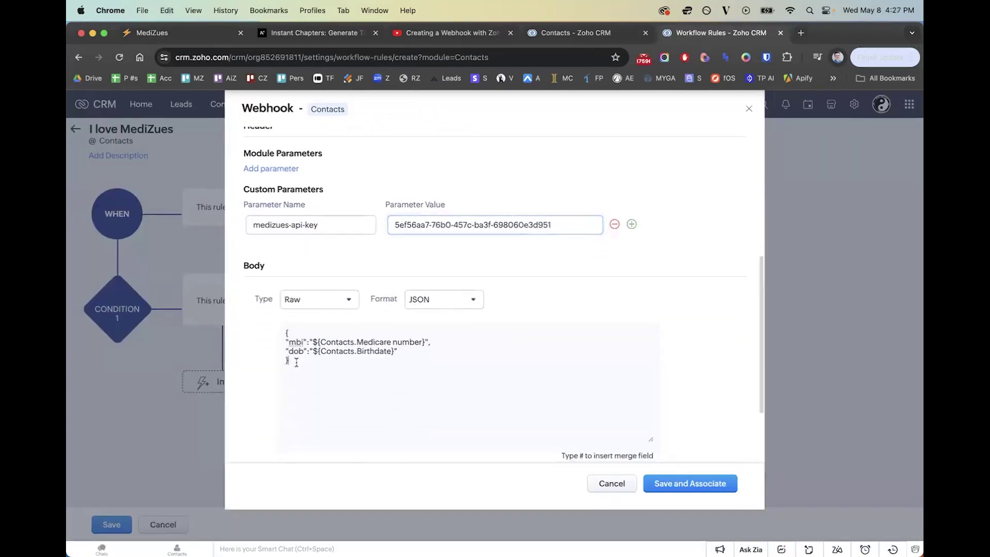
key(super+a)
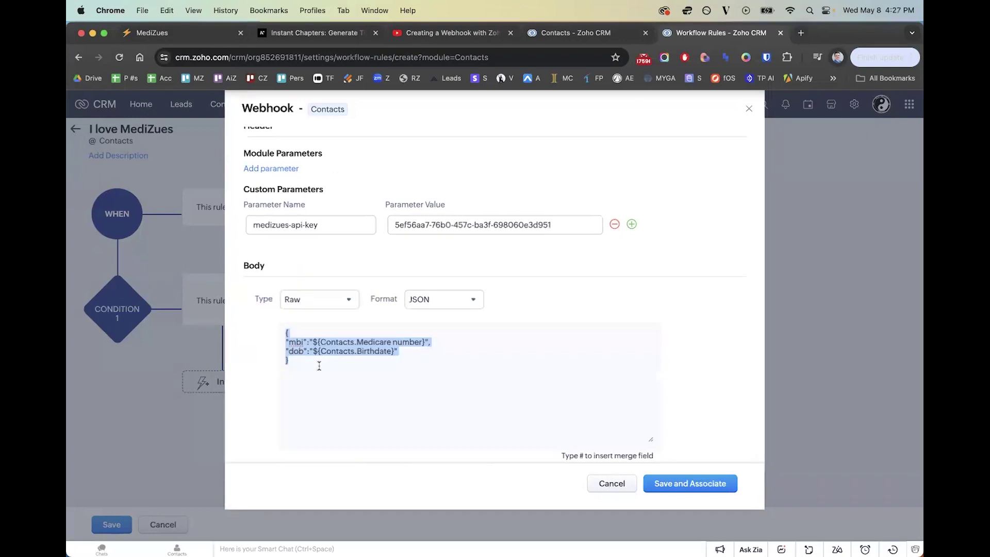
click(331, 371)
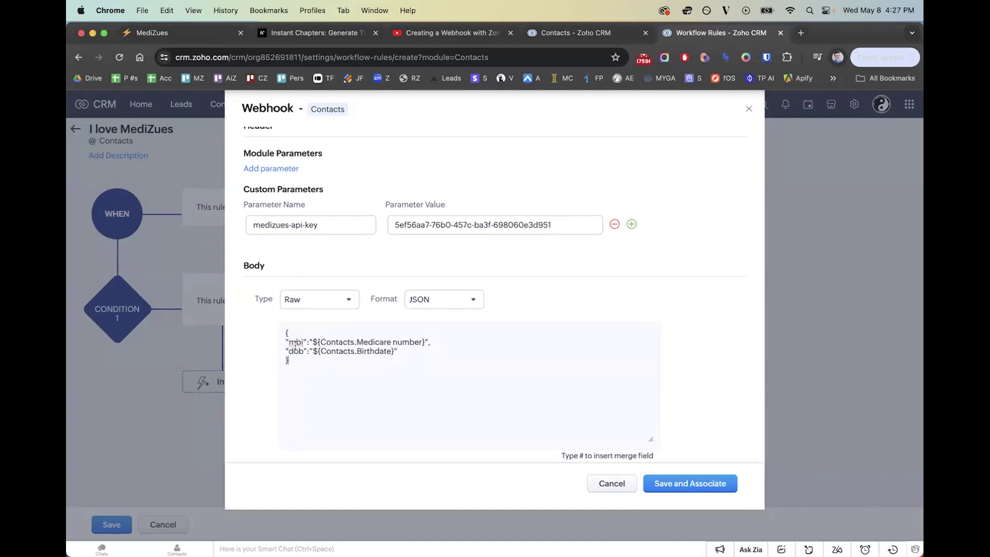
double_click(290, 342)
drag(289, 351, 306, 352)
click(307, 364)
drag(320, 342, 425, 342)
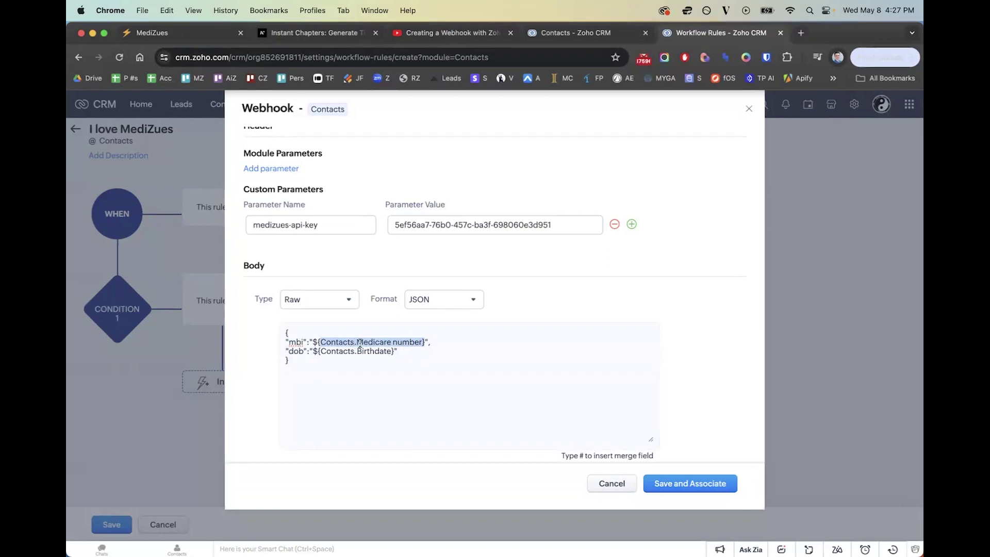
click(401, 342)
drag(357, 342, 423, 343)
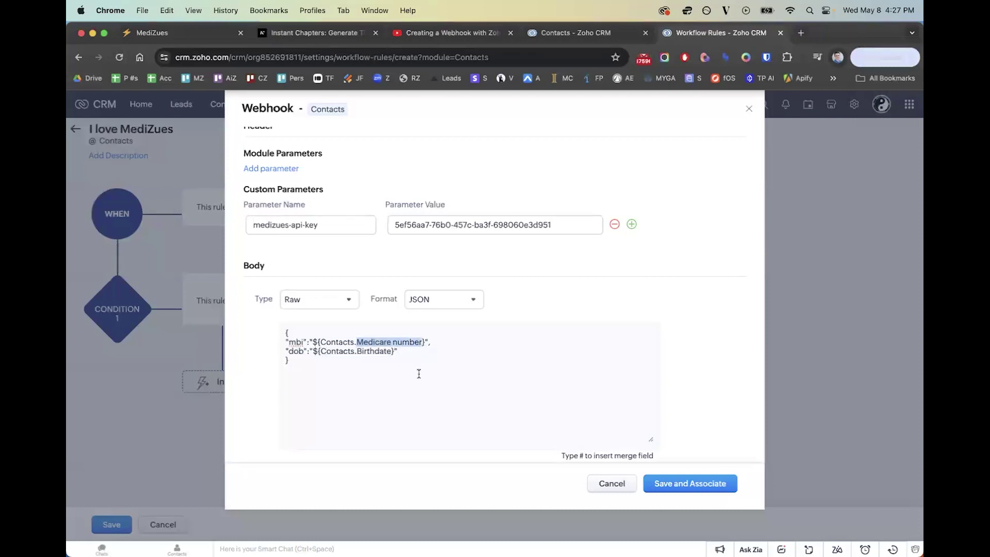
Open a sample contact record in Zoho CRM to check the exact Medicare number field label, and return to the webhook
click(570, 36)
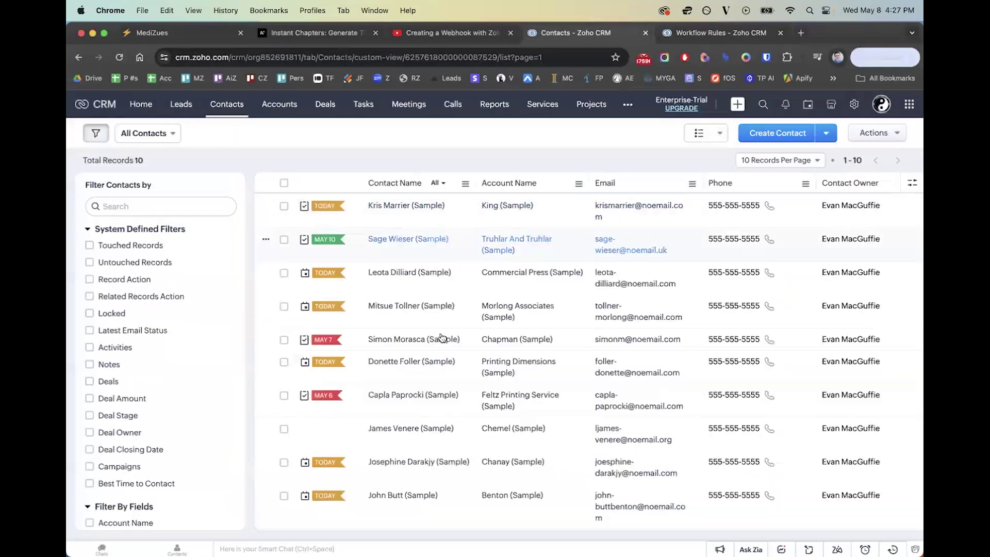
click(409, 340)
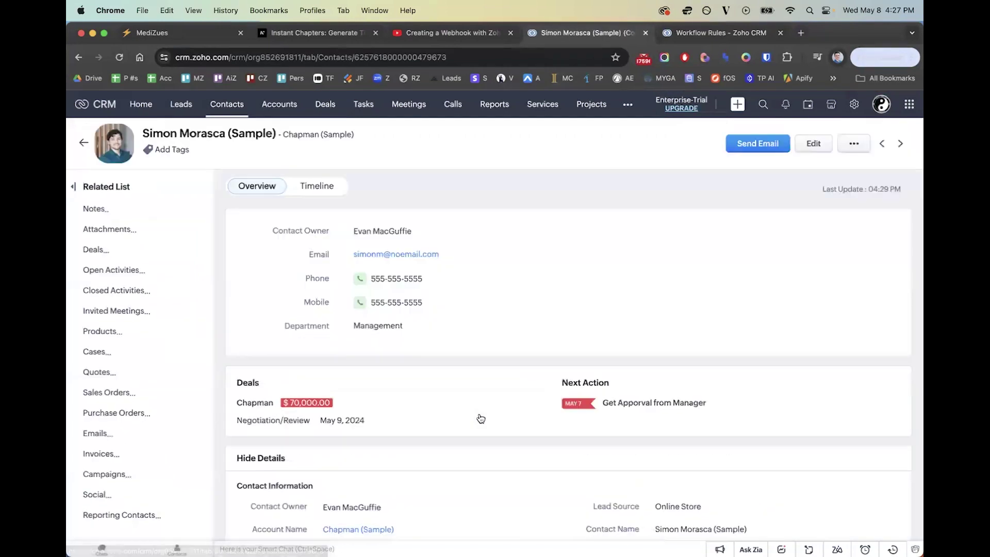
scroll(478, 412, down, 6)
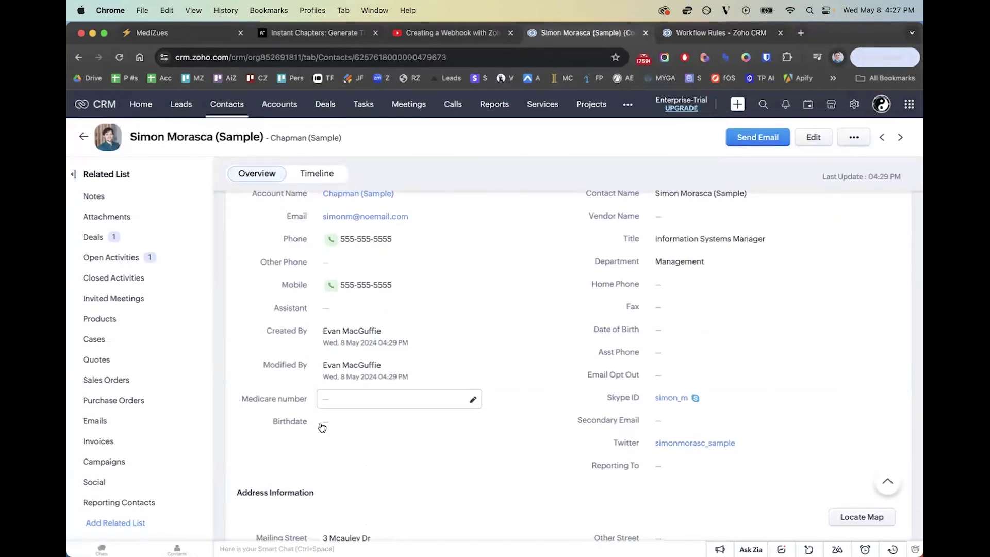
triple_click(307, 400)
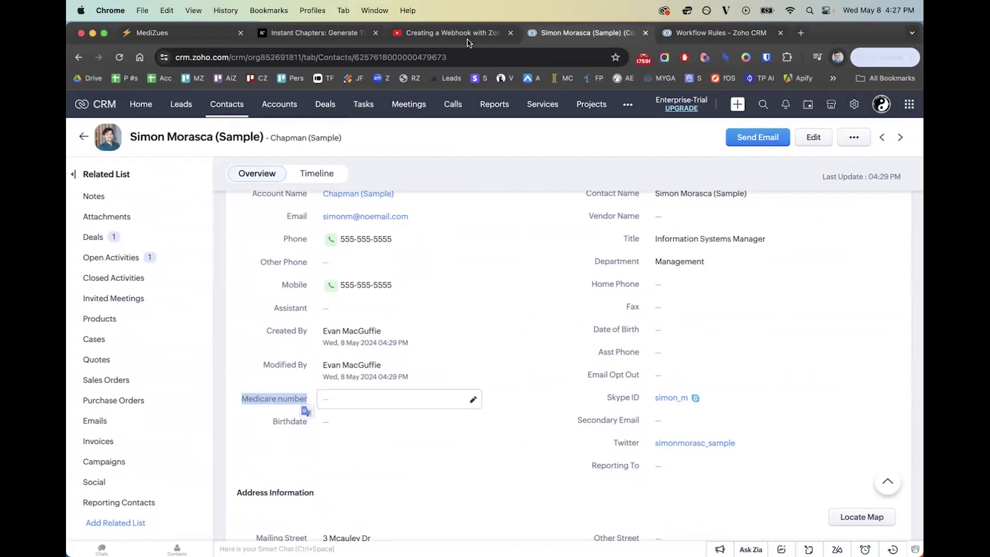
key(ctrl+Tab)
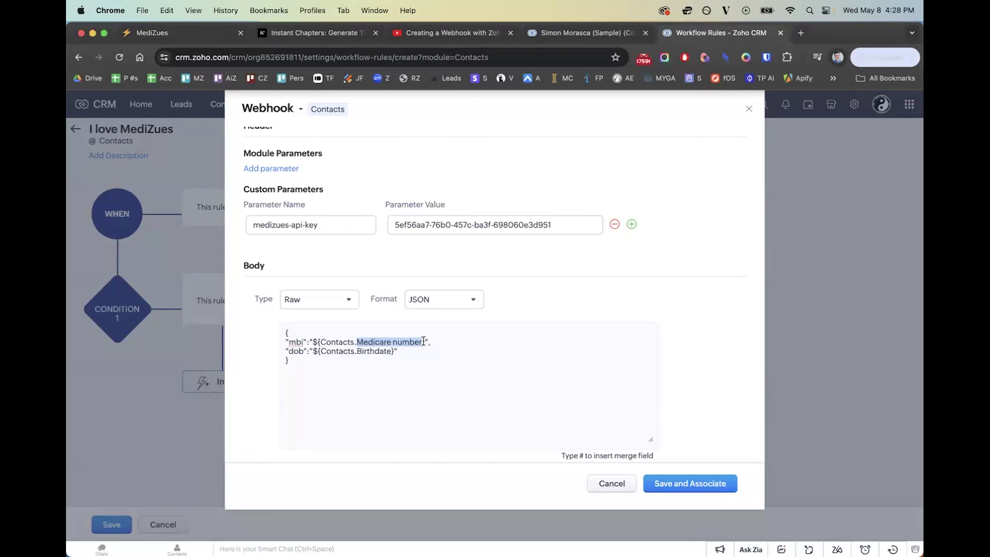
Try "MBI" as the contact field name in the body's mbi merge field and compare it with the contact record's field label
text(MBI)
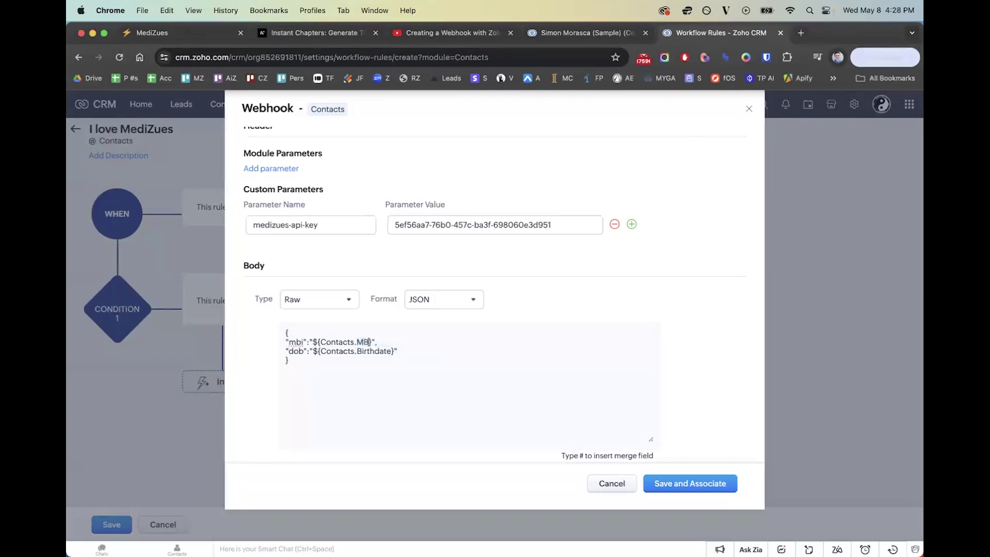
click(590, 32)
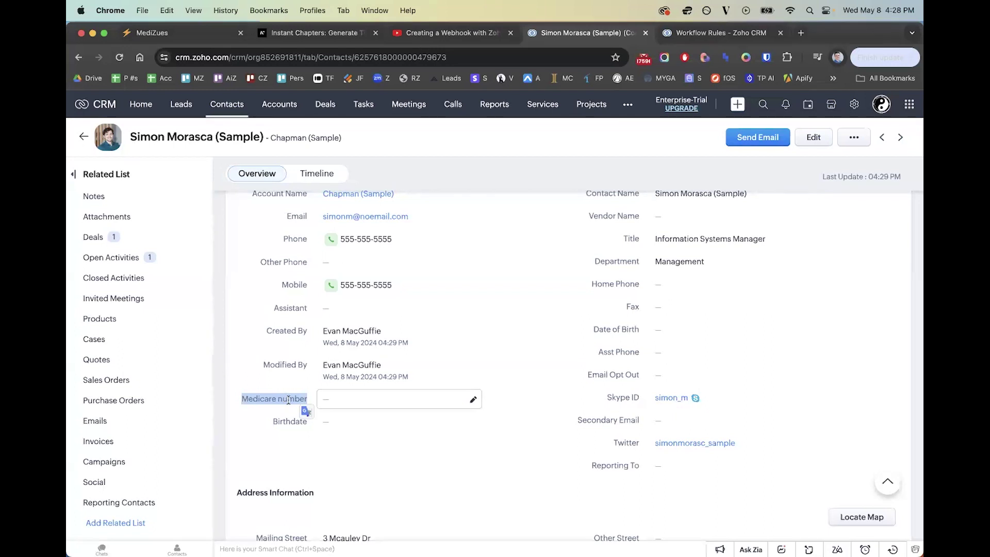
key(ctrl+Tab)
Replace the contact field name in the body's mbi merge field with "Medicare Number"
double_click(364, 341)
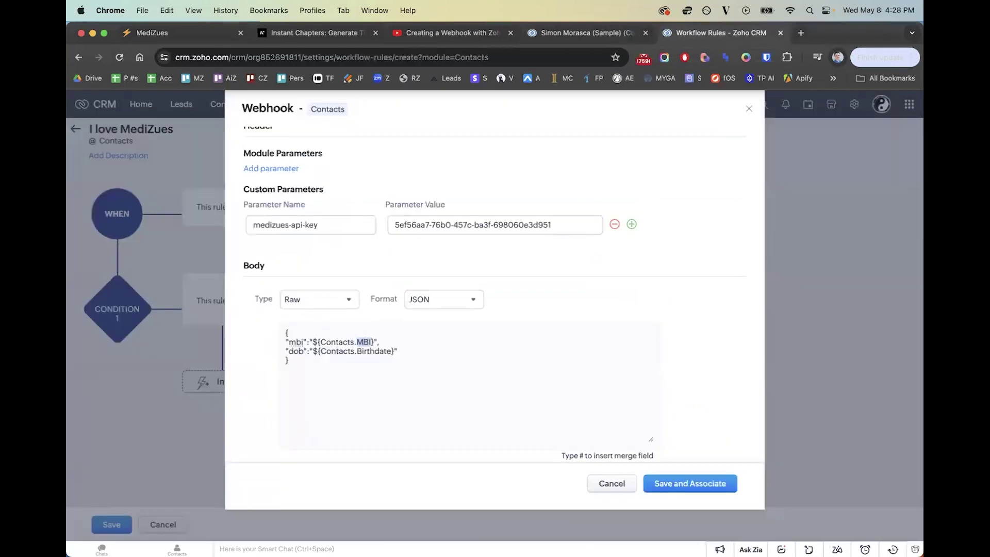
text(MEDICAR)
key(BackSpace)
key(BackSpace)
key(BackSpace)
key(BackSpace)
key(BackSpace)
key(BackSpace)
text(edicare Number)
Compare the Birthdate name in the body's dob merge field with the birthdate field label on the contact record
drag(357, 352, 379, 351)
click(394, 349)
drag(356, 351, 394, 351)
click(586, 33)
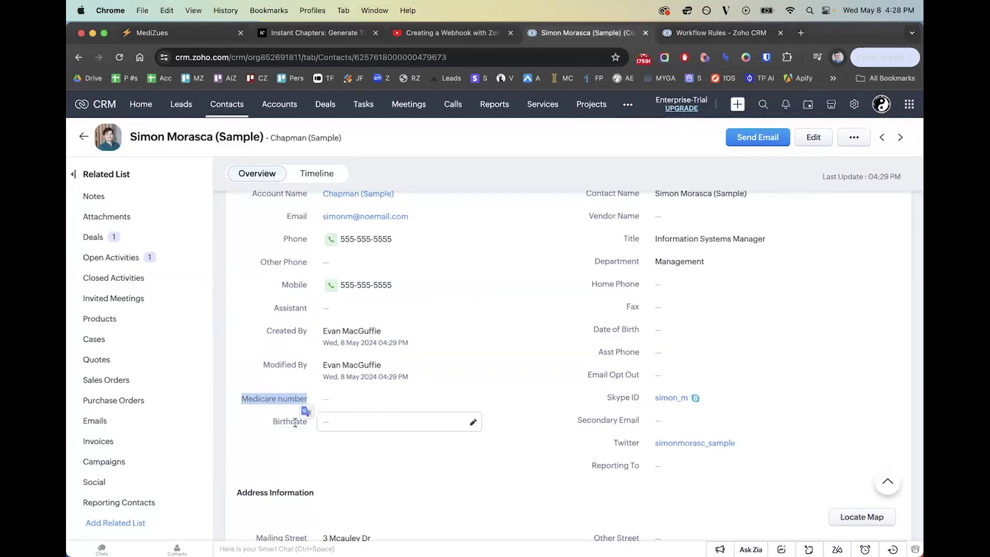
click(716, 33)
click(407, 361)
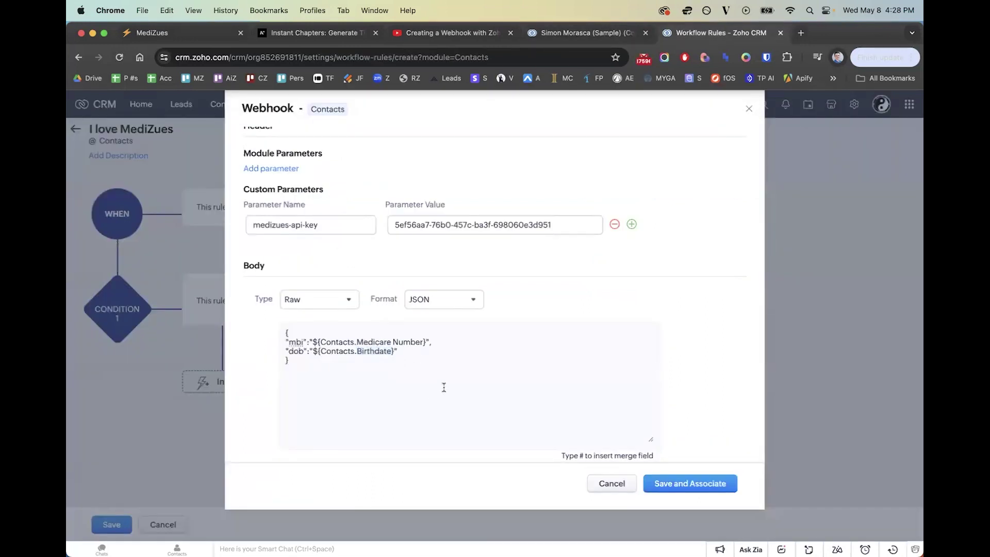
Try to save and associate the webhook with the "${Contacts.Medicare Number}" merge field
scroll(444, 387, down, 2)
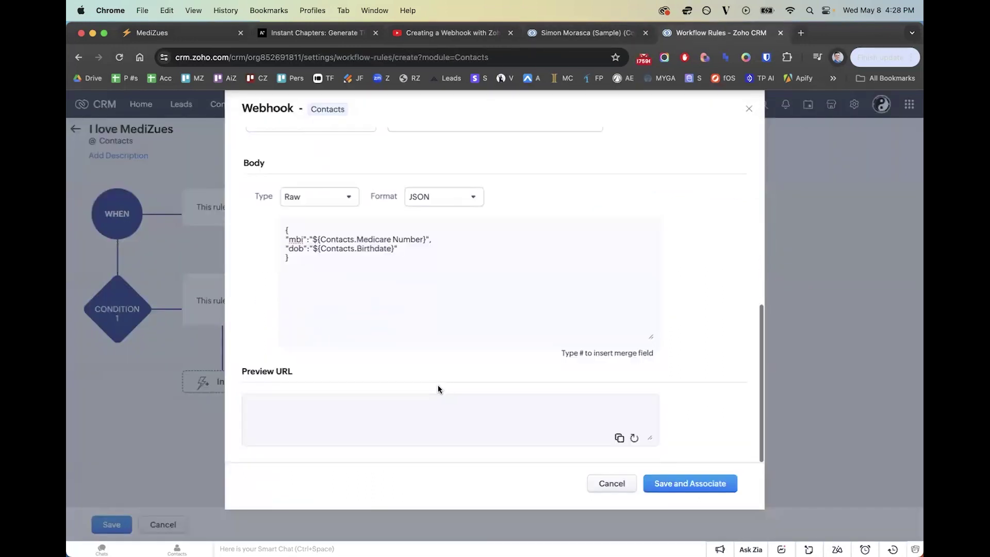
click(687, 483)
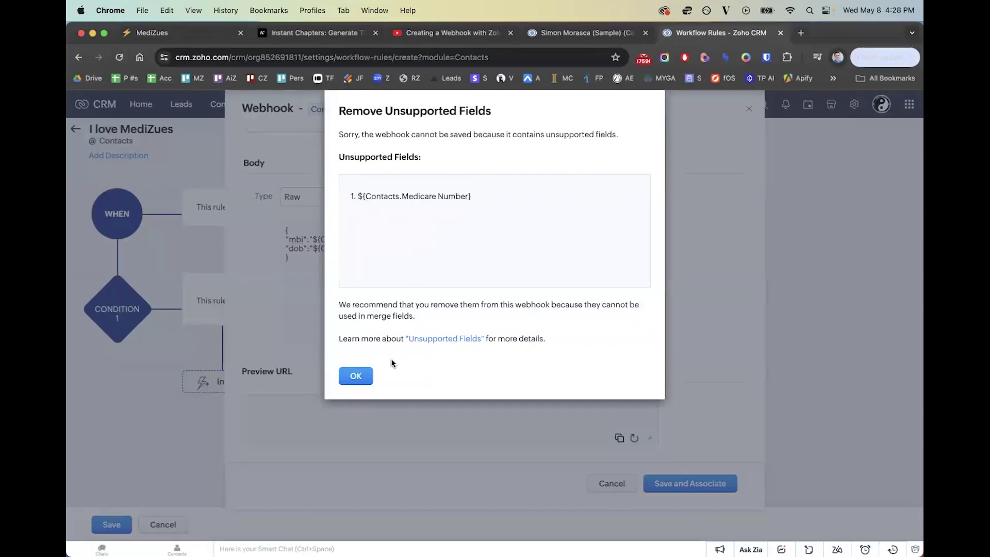
click(356, 379)
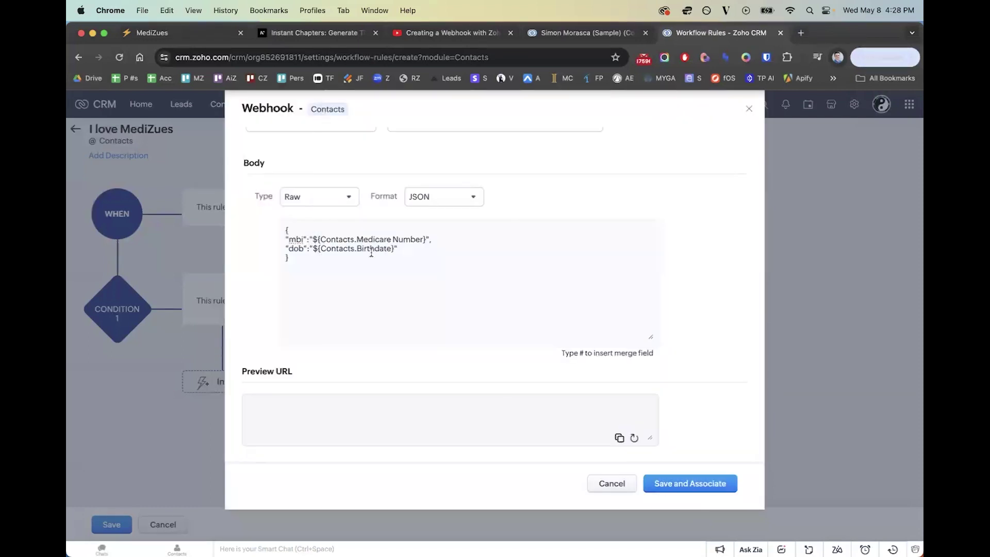
Correct the mbi merge field to "${Contacts.Medicare number}", and save both the associated webhook and the "I love MediZues" workflow rule
click(396, 240)
key(BackSpace)
text(n)
click(689, 488)
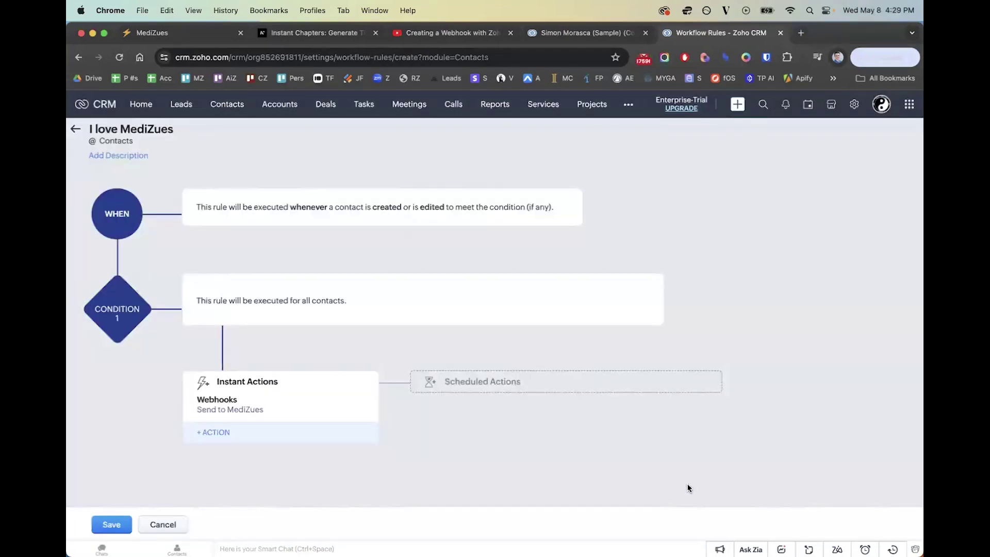
click(107, 530)
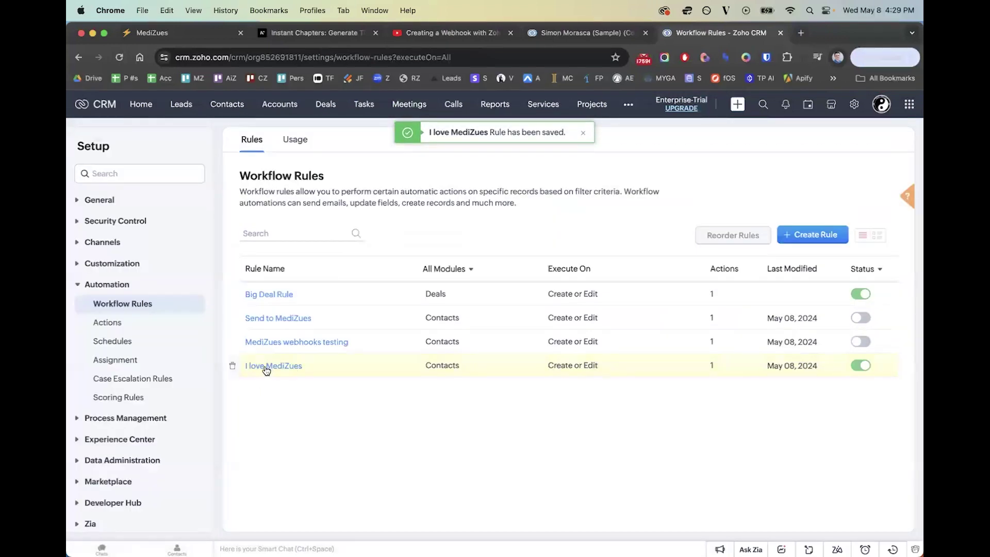
Switch to the sample contact's record, enter a test value for the Medicare number, and save the field
click(576, 34)
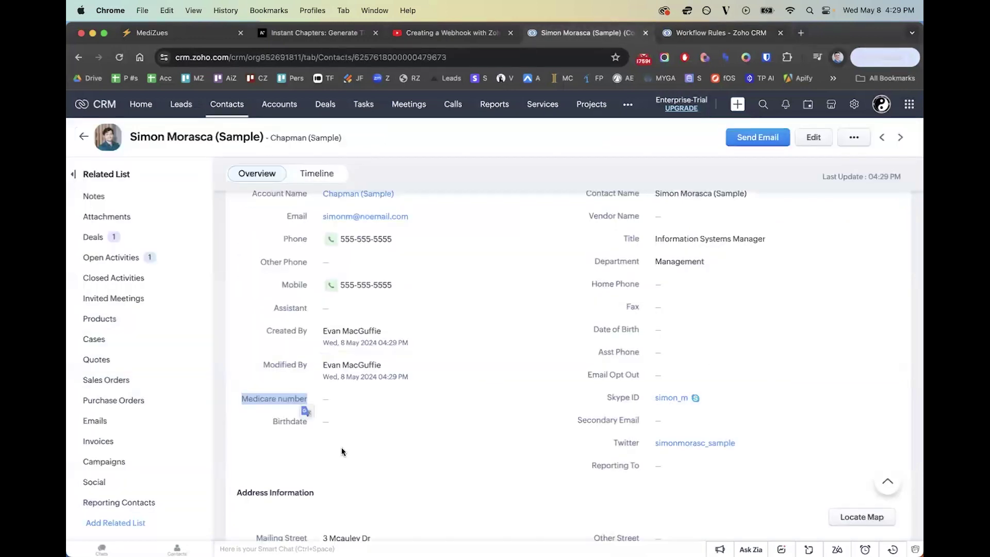
click(342, 452)
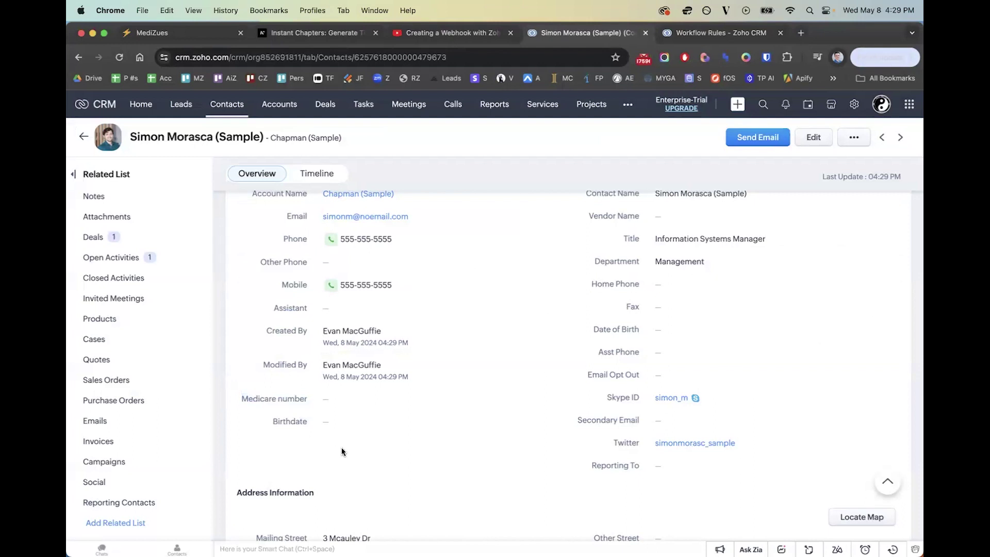
click(337, 400)
text(24242424)
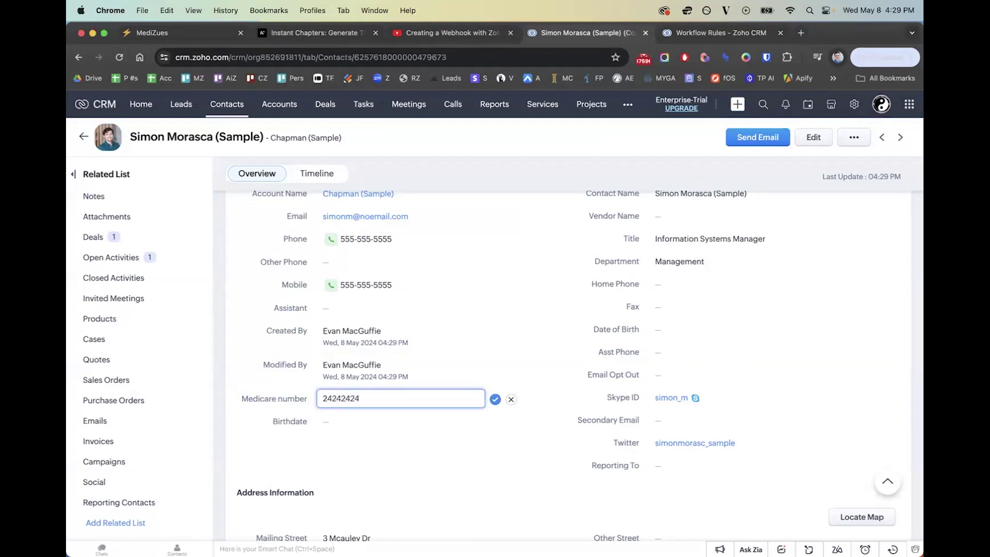
text(3)
click(496, 400)
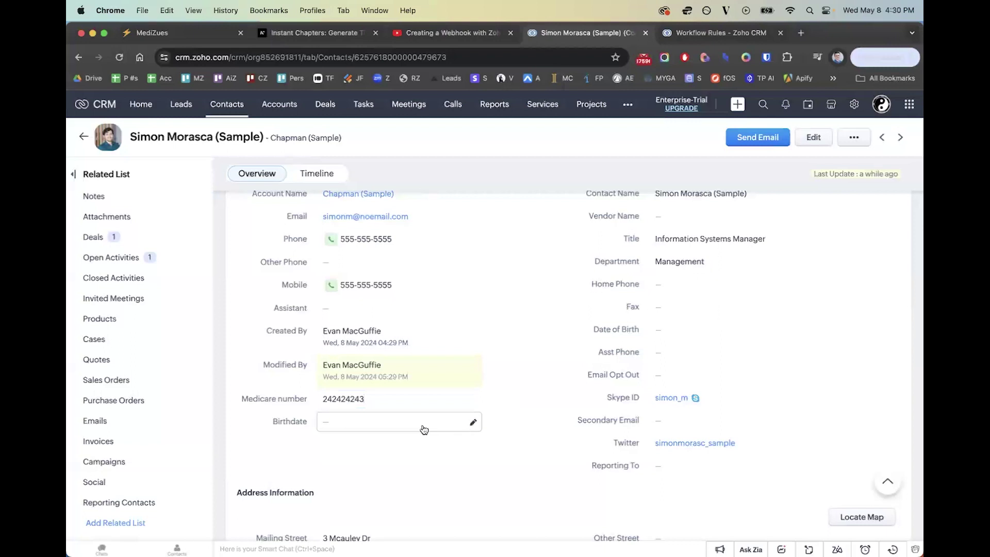
Enter the sample contact's date of birth as the Birthdate and save the field
click(421, 427)
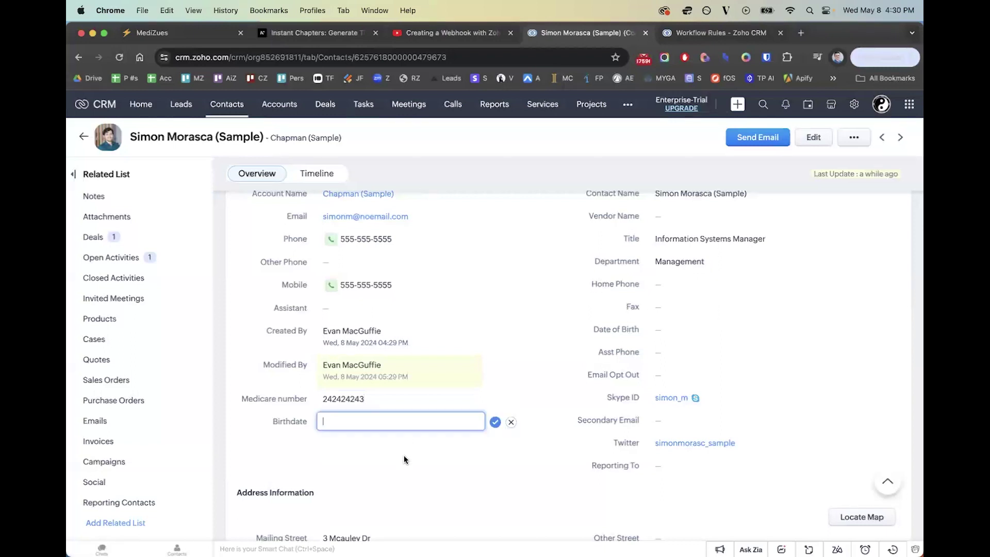
text(01/15/1990)
click(495, 423)
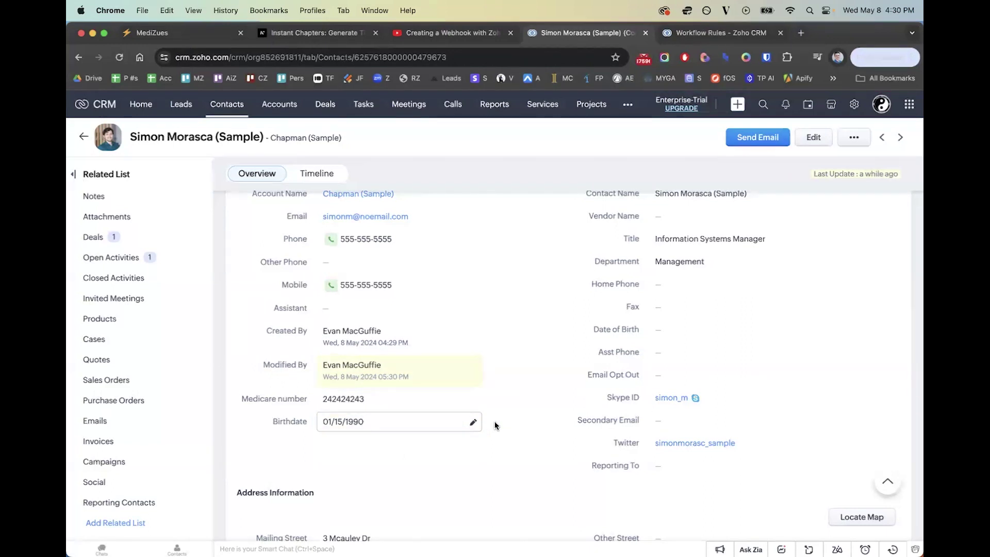
Open the "I love MediZues" workflow rule's usage and check the webhook's delivery results
click(707, 35)
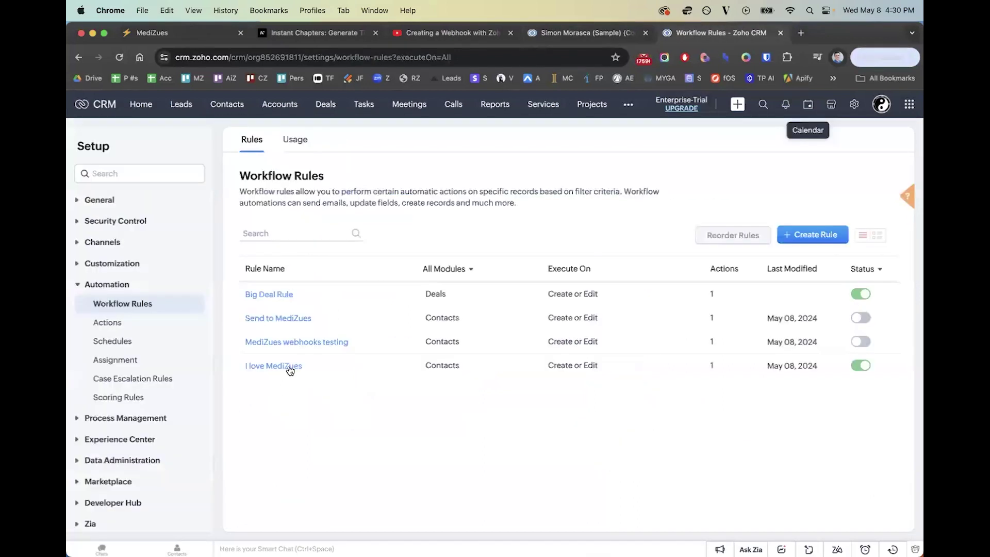
click(287, 365)
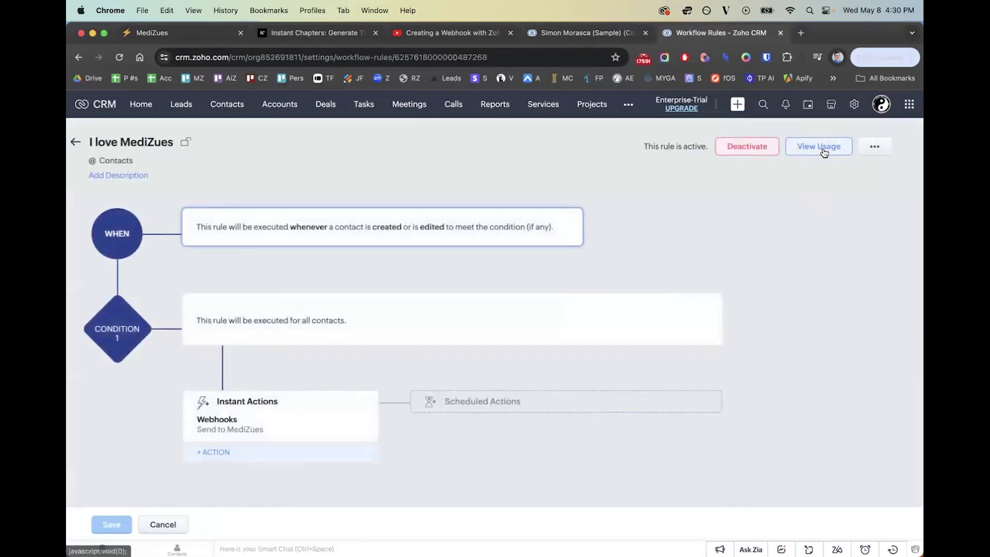
click(822, 148)
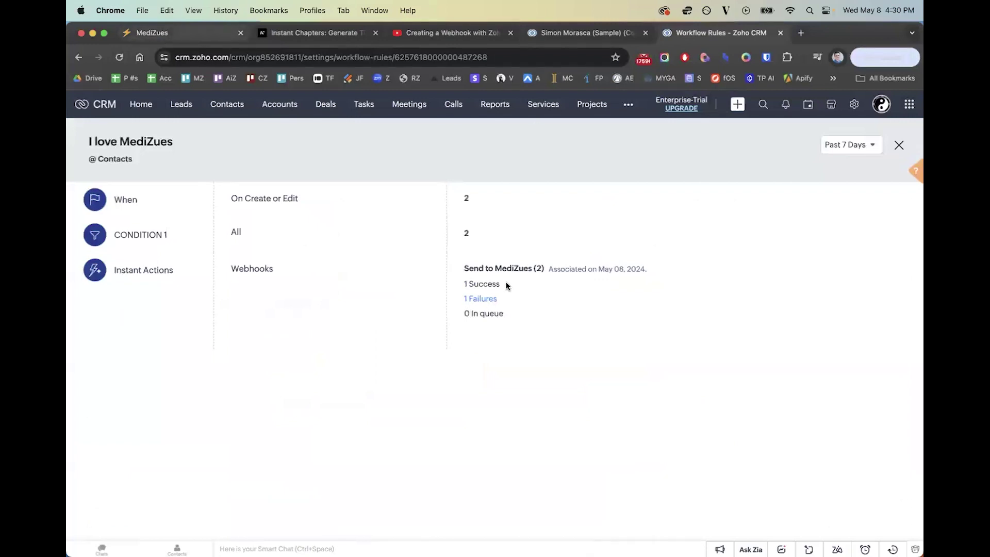
drag(463, 285, 508, 287)
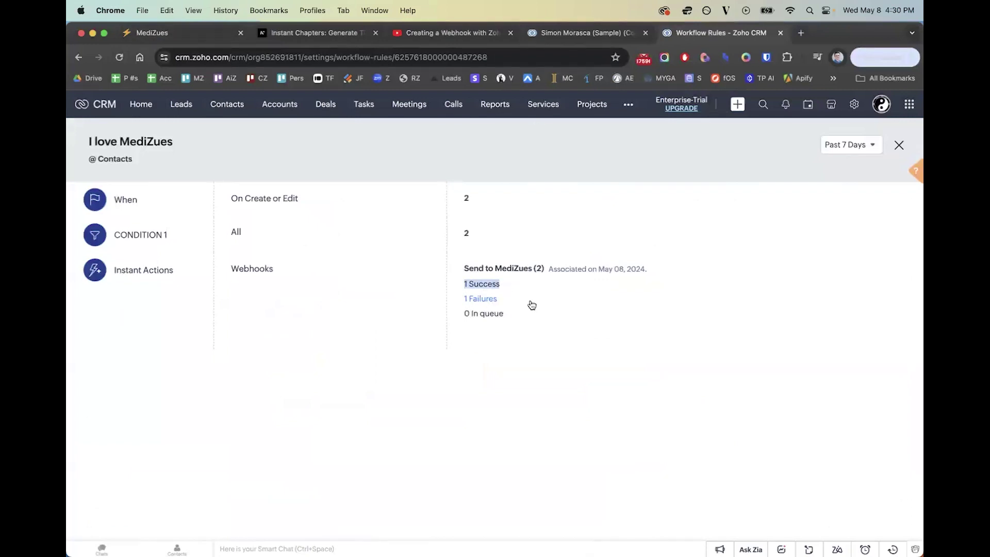
Switch to the MediZues dashboard, open the Zoho folder and check the contact record received there
click(161, 35)
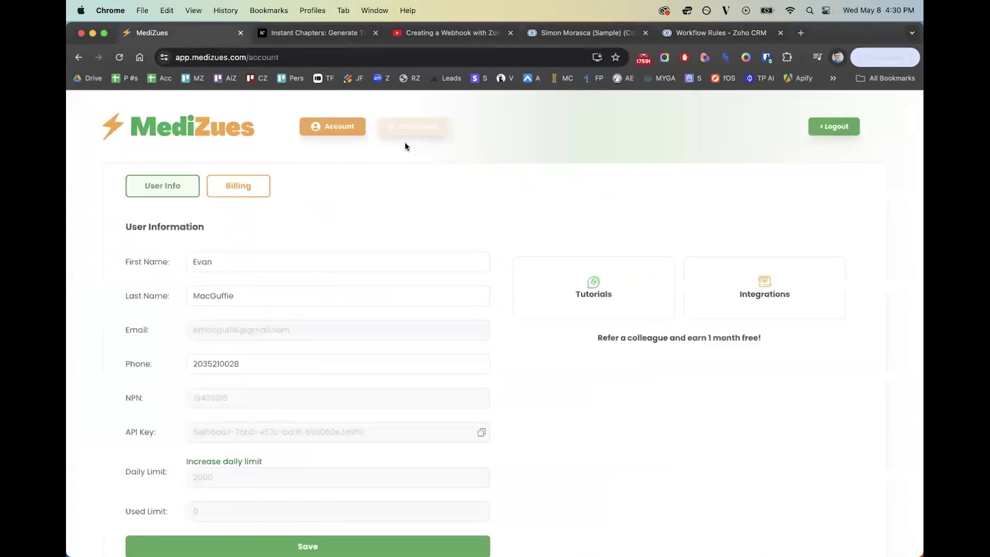
click(417, 133)
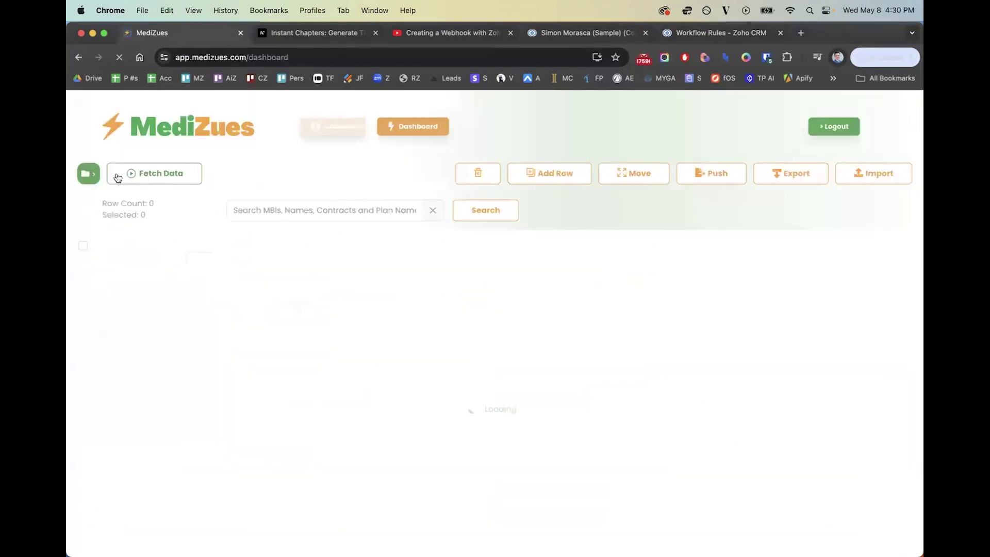
click(86, 177)
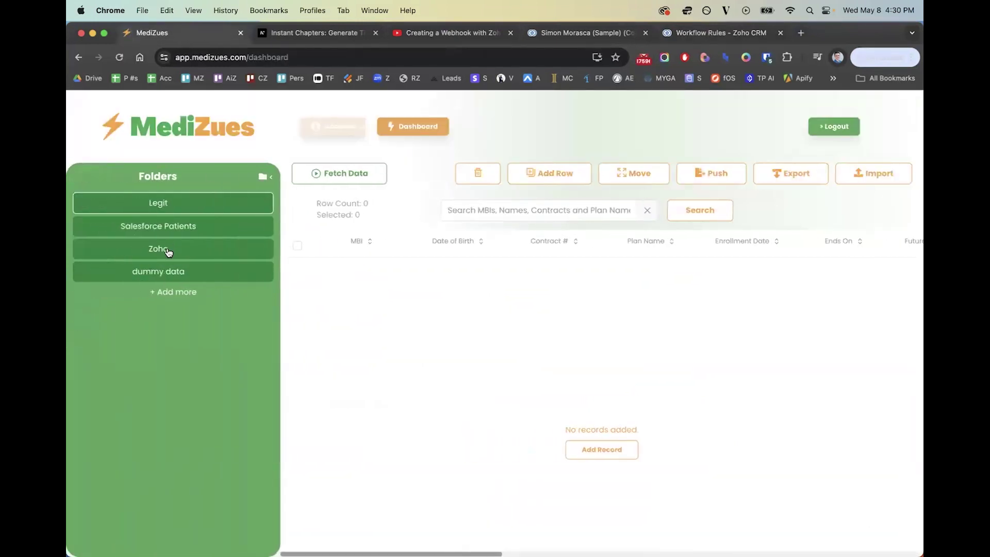
click(168, 253)
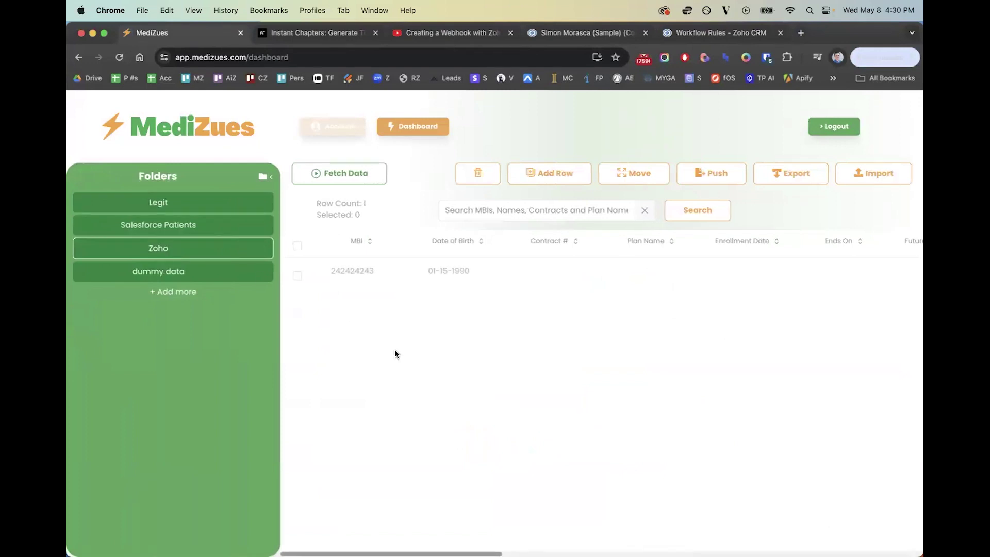
click(297, 276)
click(350, 279)
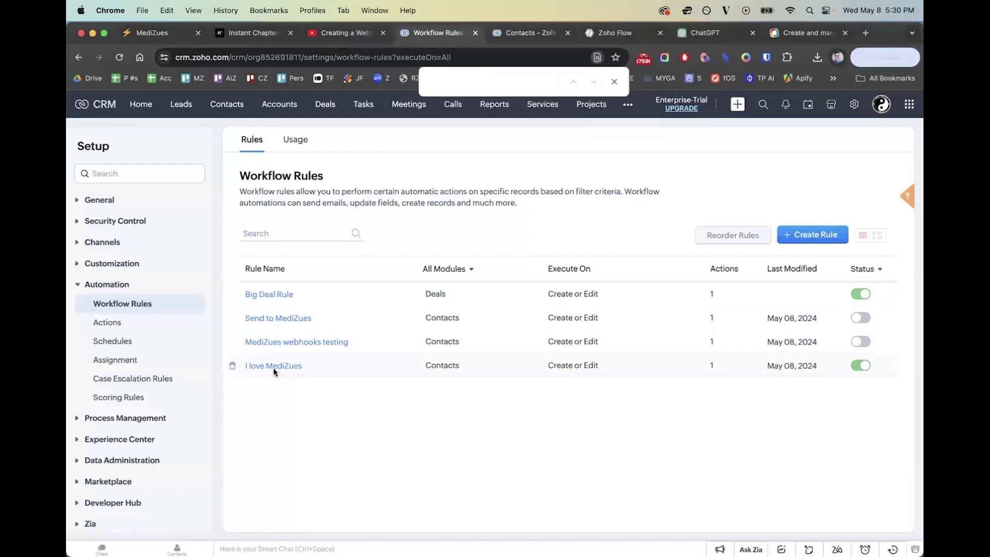
Select all the contacts in the Zoho CRM All Contacts list, add the new tag "yayy" to them and save
mouse_move(289, 366)
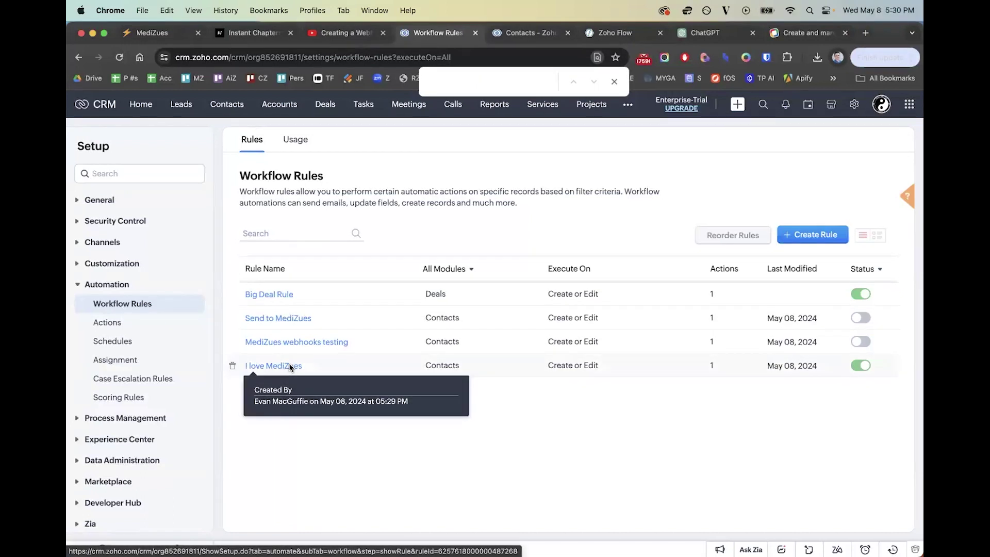
click(525, 33)
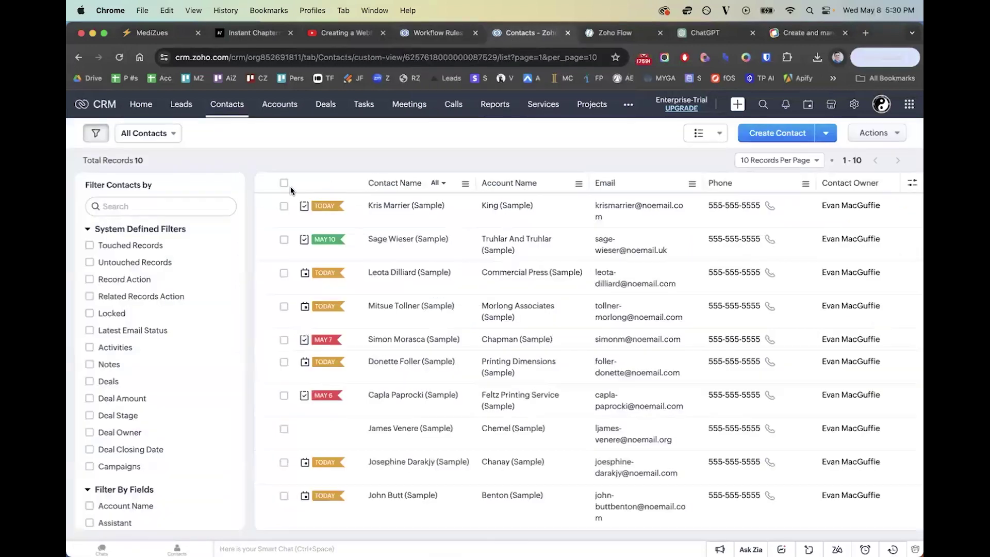
click(283, 183)
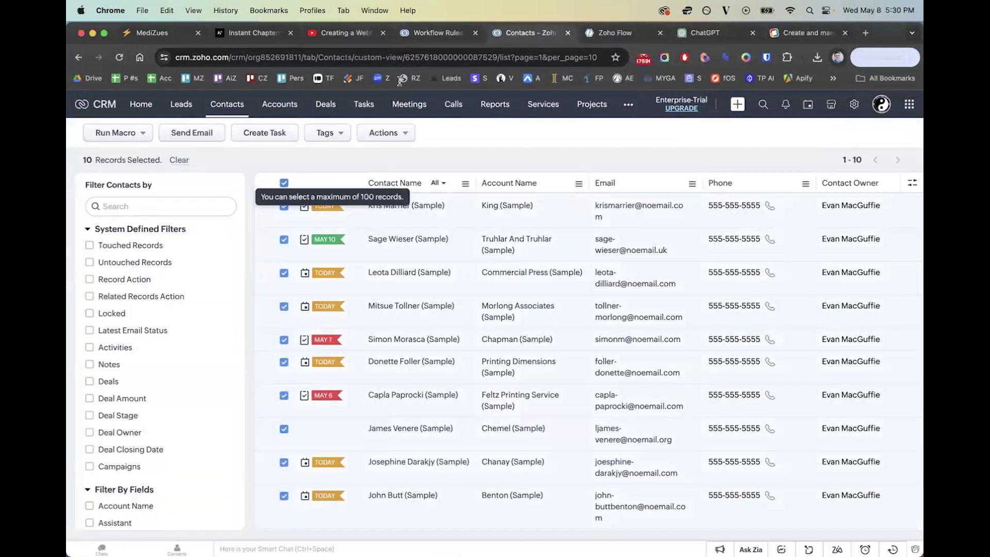
click(437, 33)
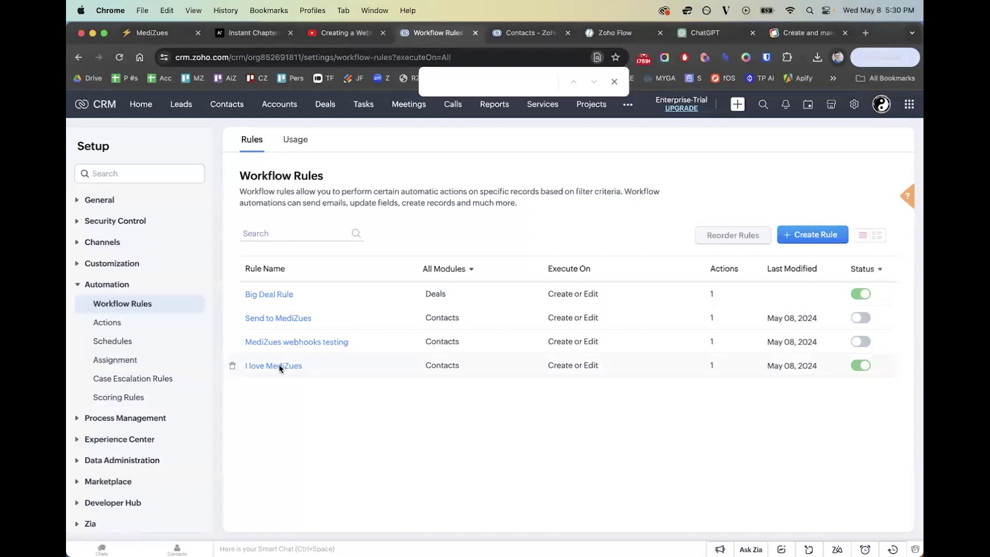
mouse_move(282, 366)
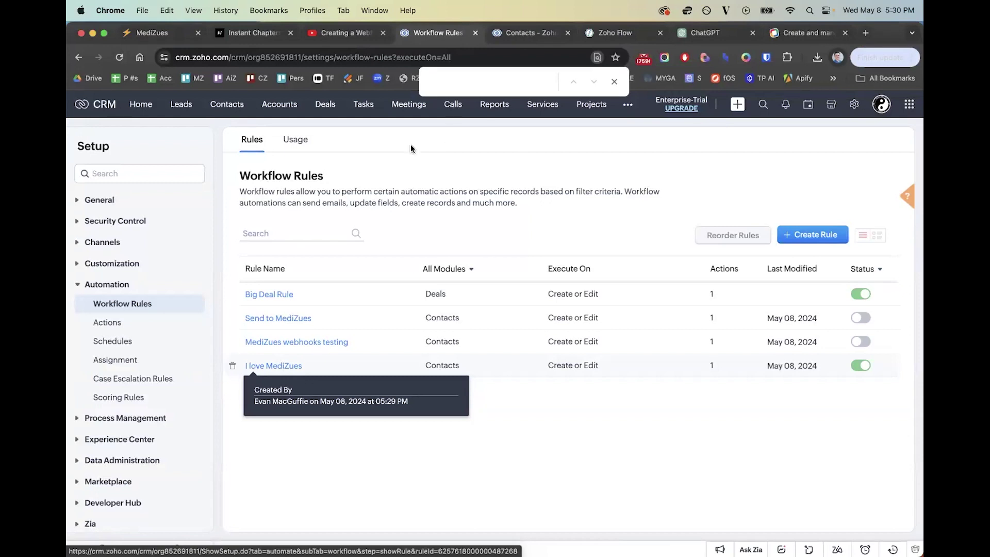
key(ctrl+Tab)
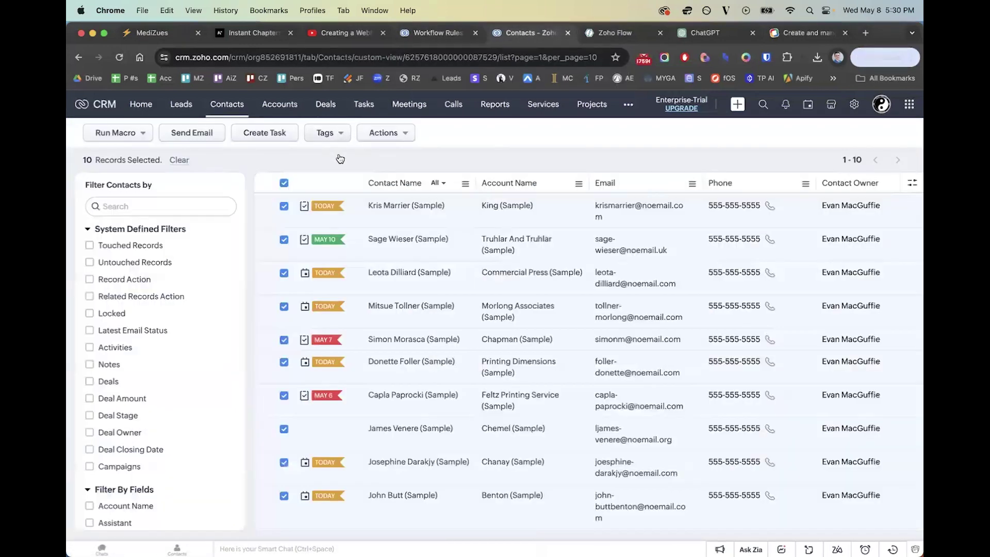
click(338, 153)
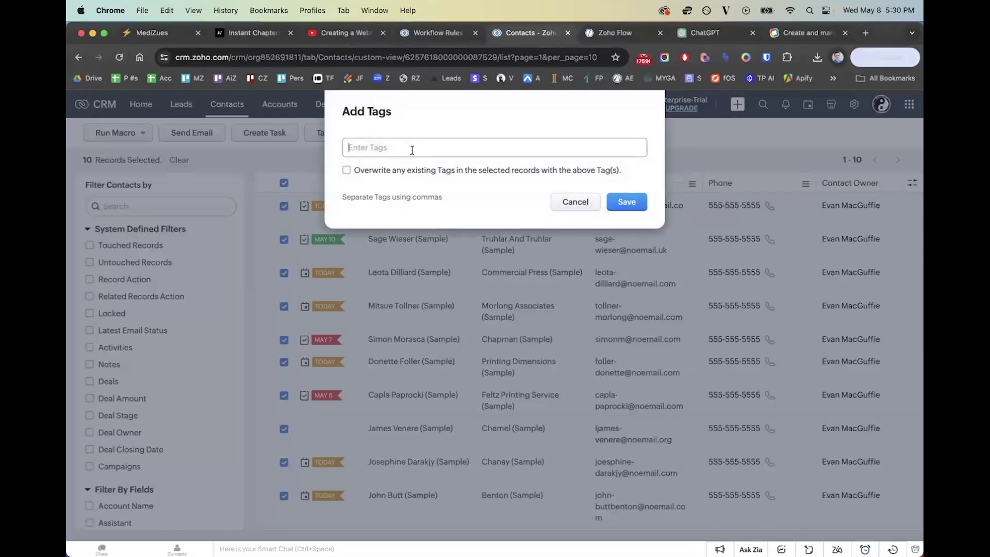
text(bu)
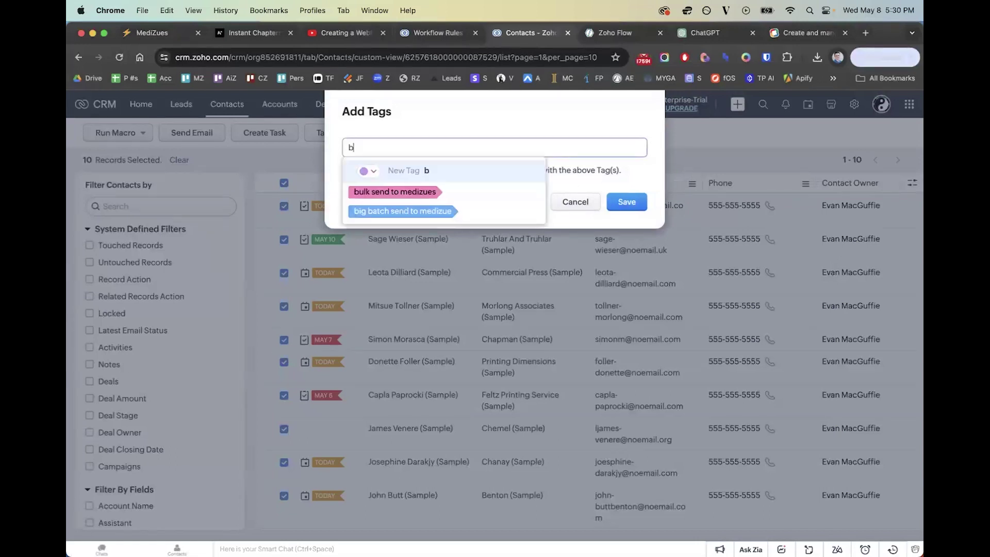
key(BackSpace)
key(BackSpace)
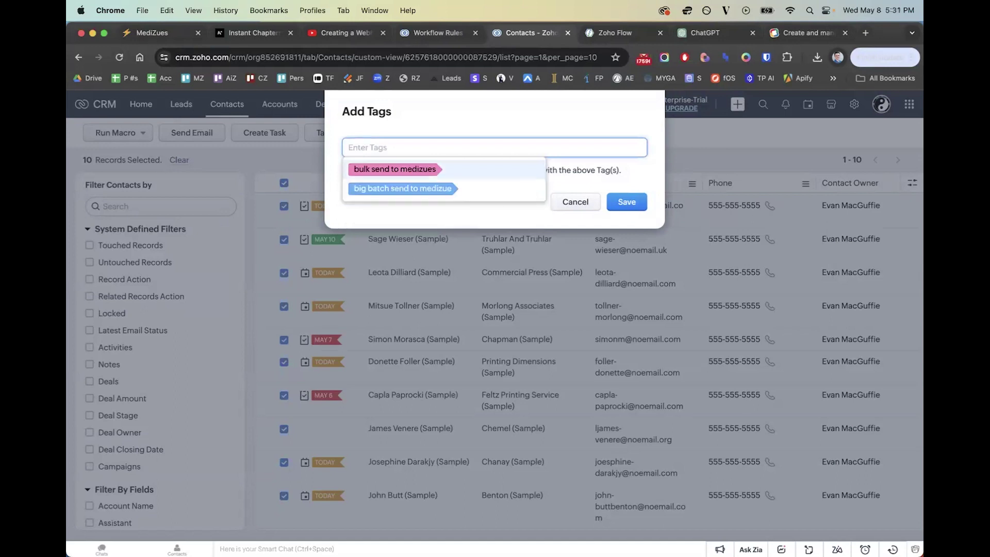
text(yayy)
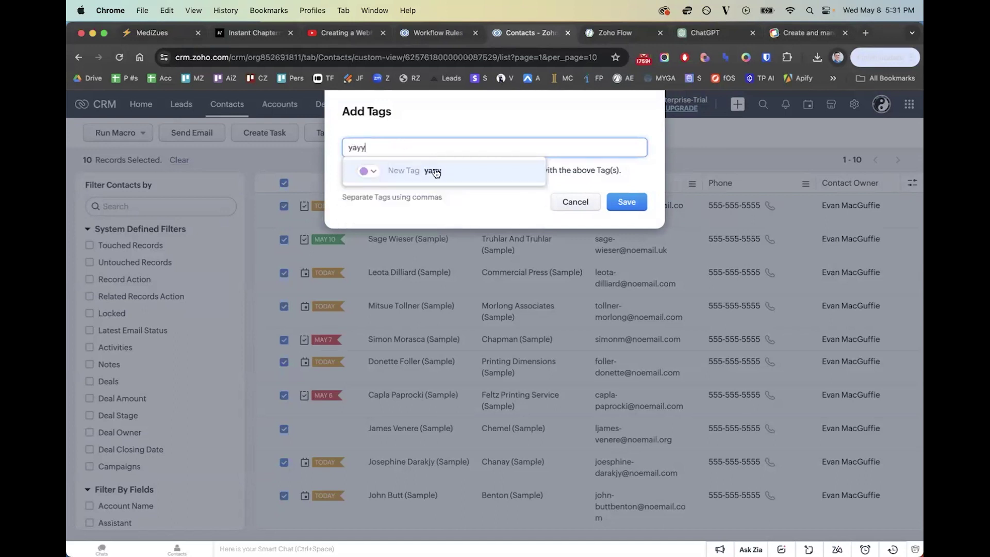
key(Return)
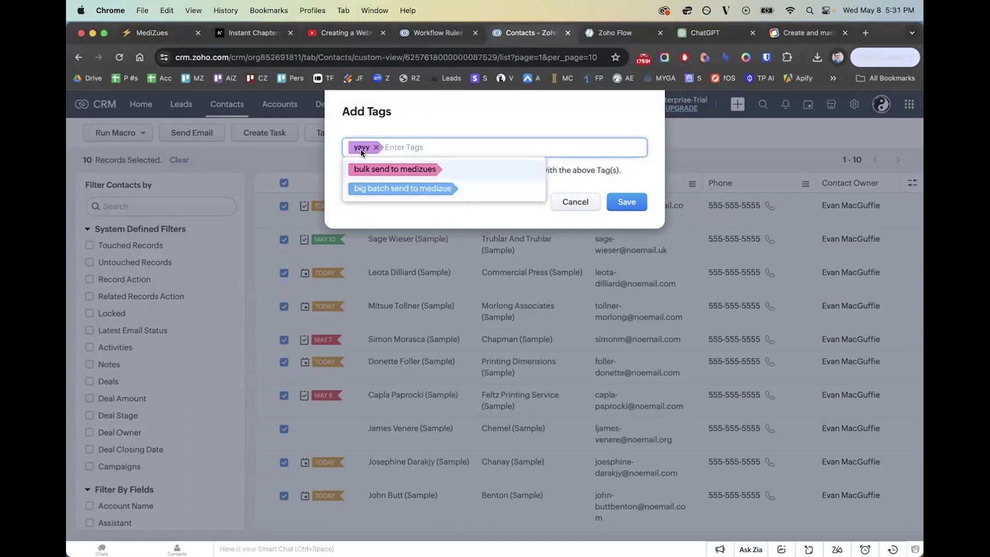
click(361, 150)
click(635, 206)
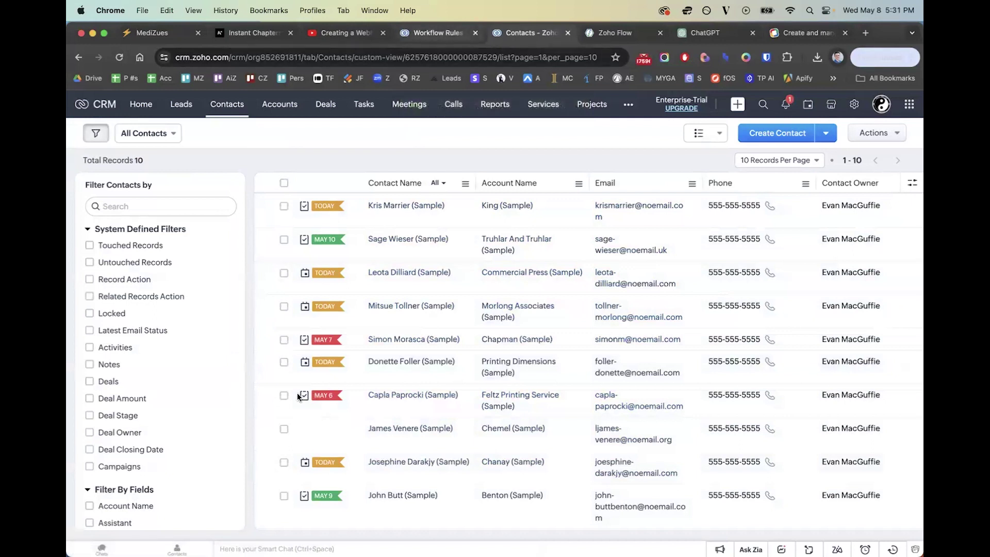
Open the "I love MediZues" workflow rule and review its create-or-edit trigger and instant webhook action
key(ctrl+shift+Tab)
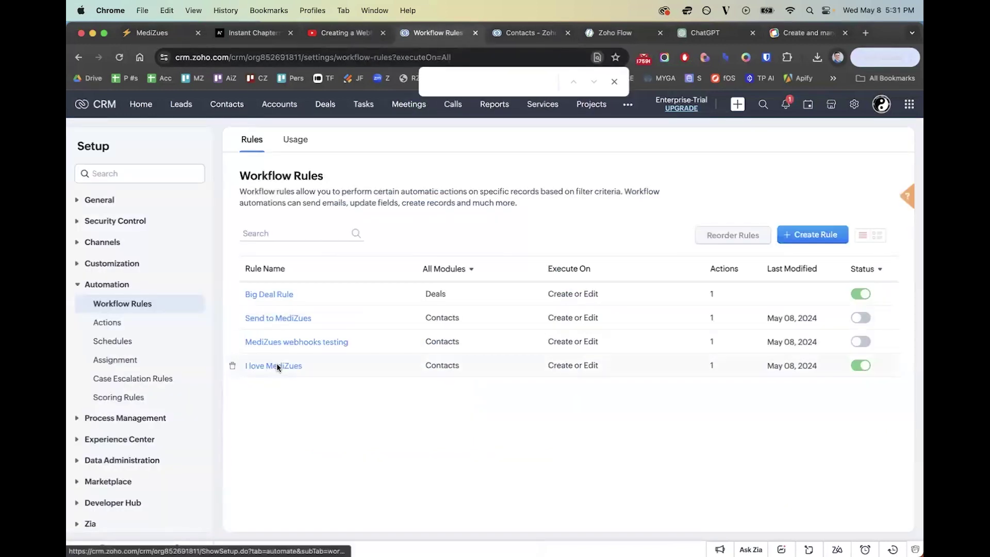
click(276, 366)
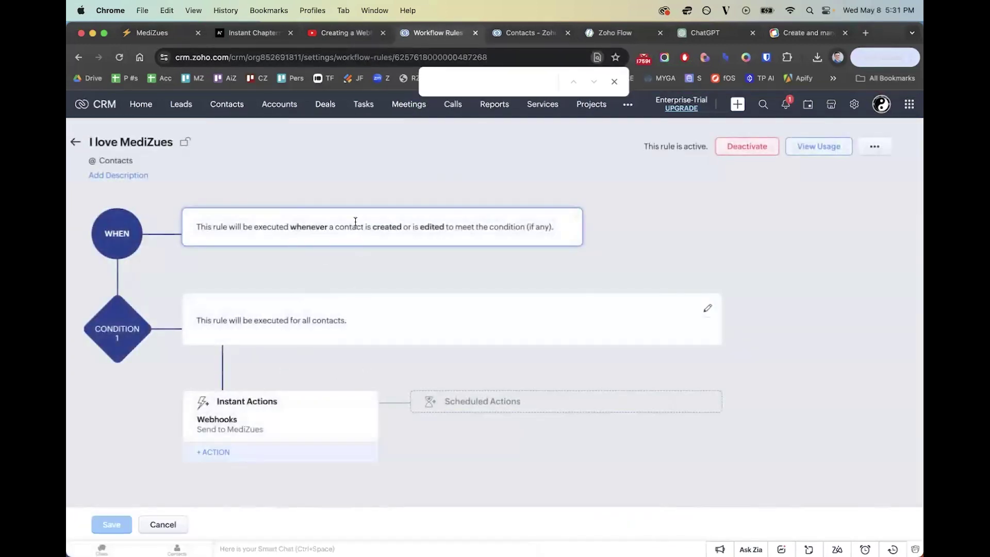
drag(345, 228, 444, 228)
click(283, 417)
View the rule's usage to check the webhook delivery results, and switch to MediZues to check the records in the Zoho folder
click(827, 154)
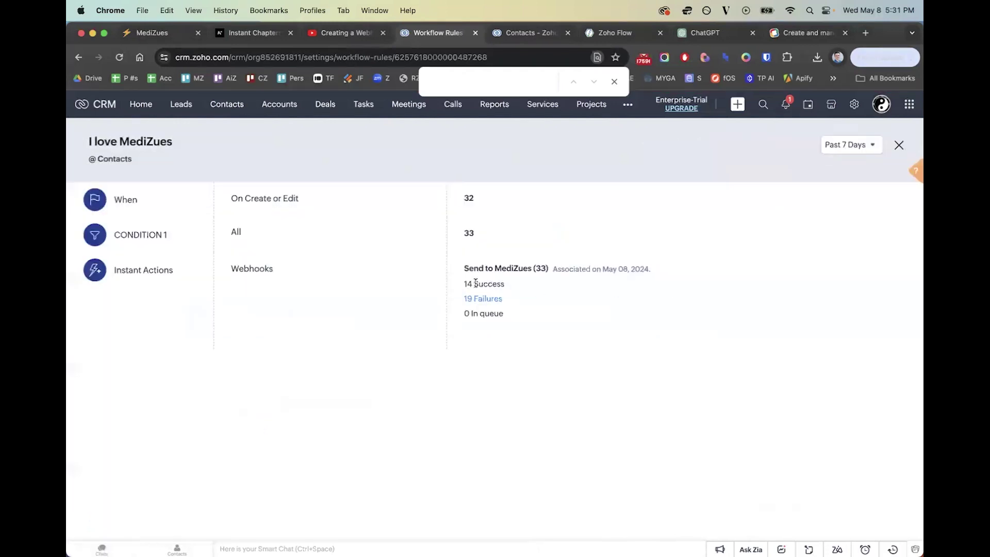
drag(463, 282, 472, 283)
key(Escape)
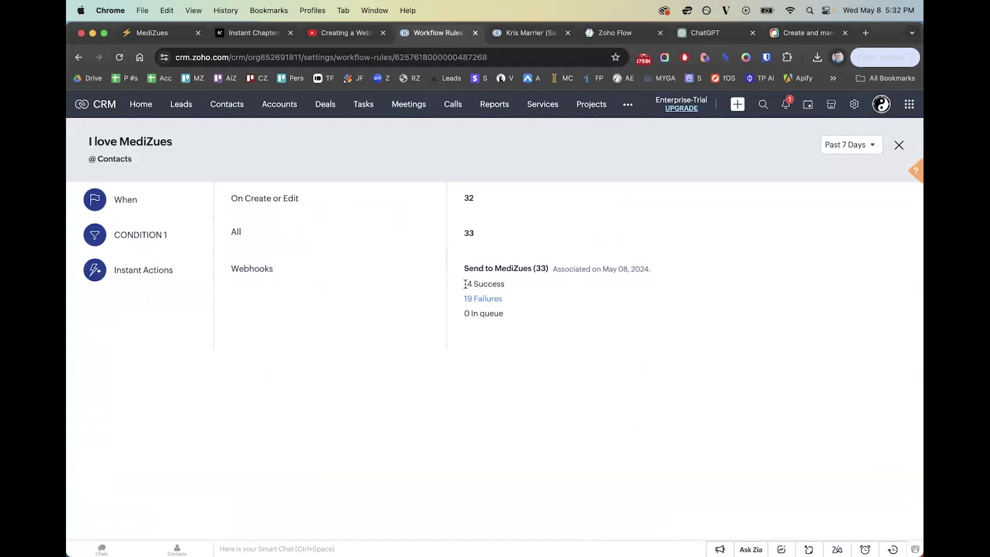
drag(464, 284, 479, 284)
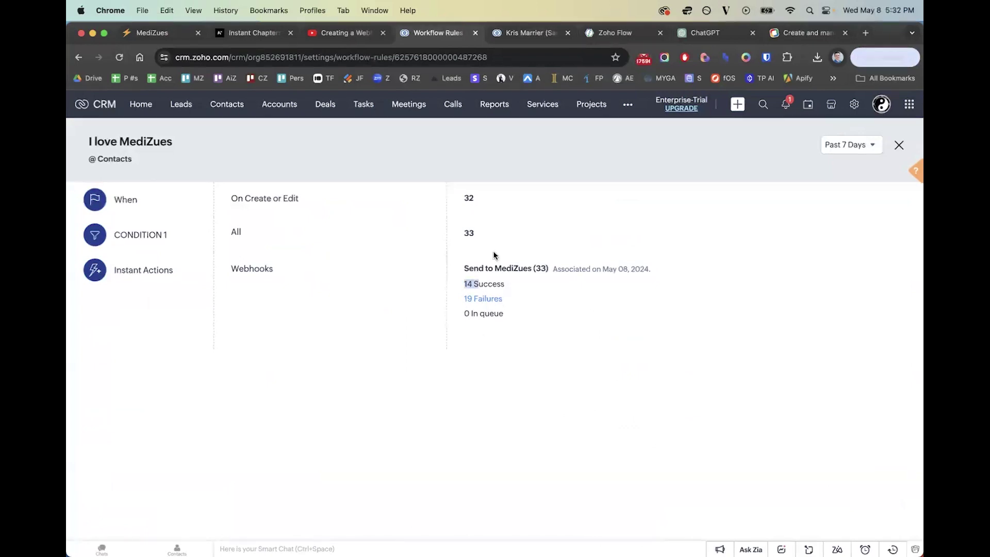
click(155, 33)
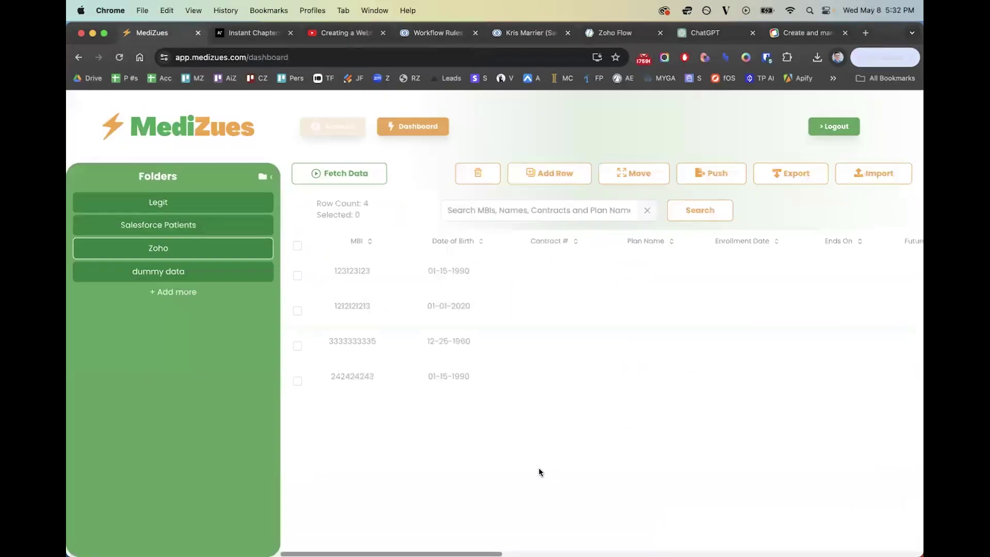